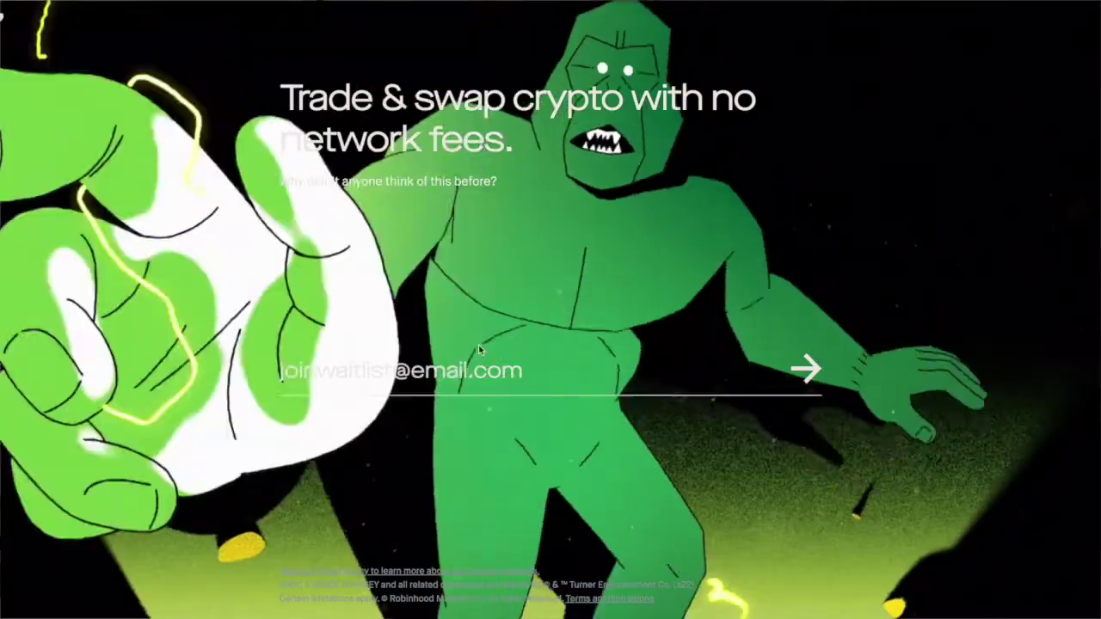
- Join the Robinhood web3 wallet waitlist with an email address, pass reCAPTCHA, and copy the referral link
click(479, 345)
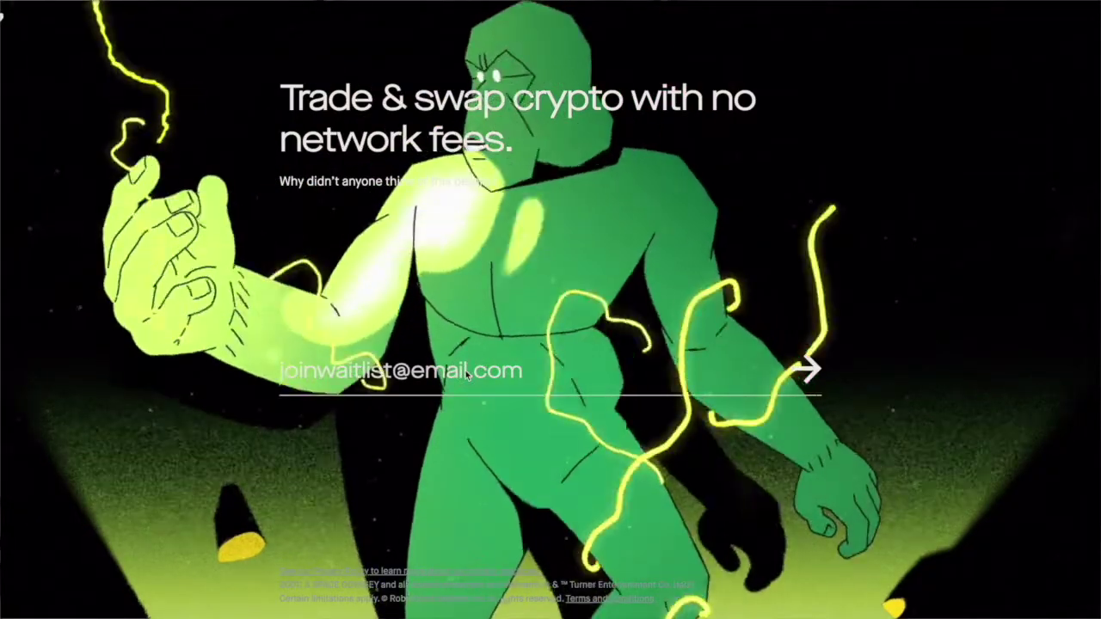
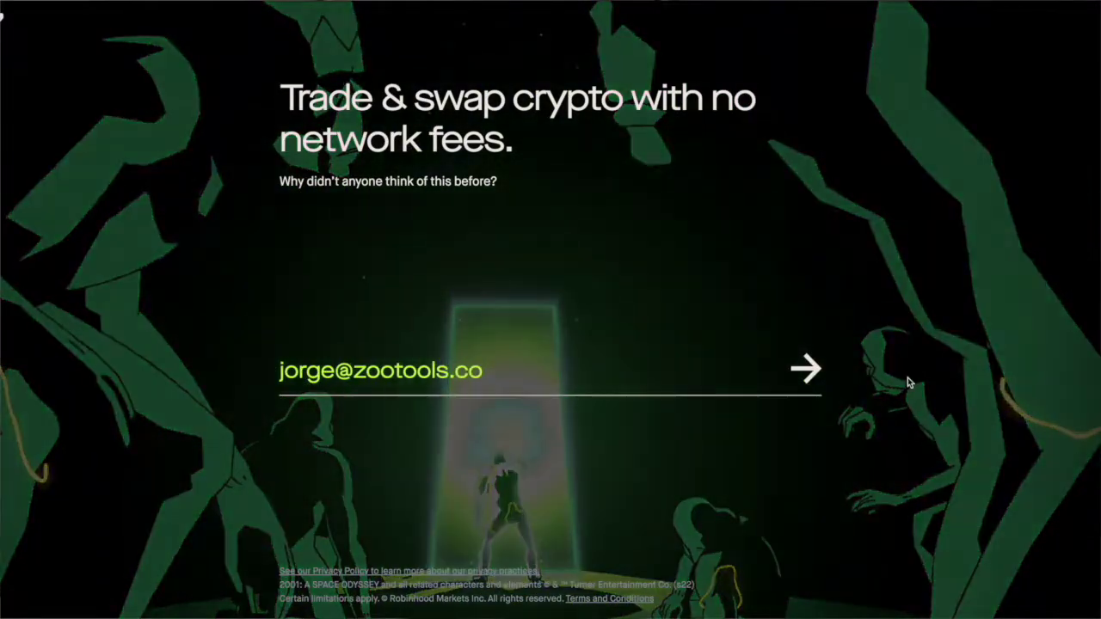
click(814, 369)
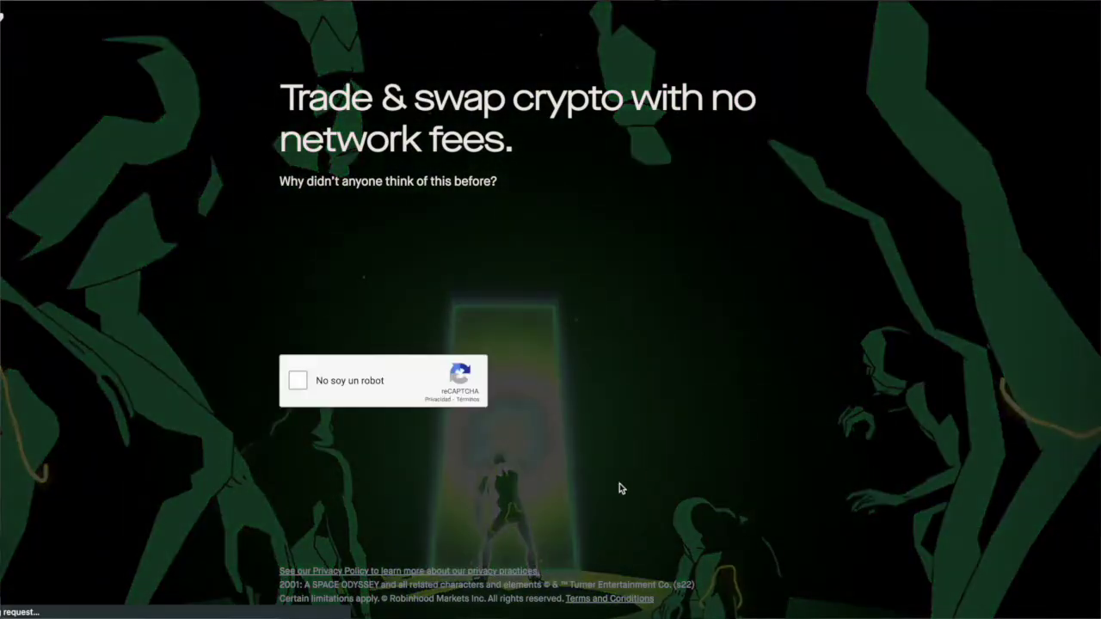
click(297, 381)
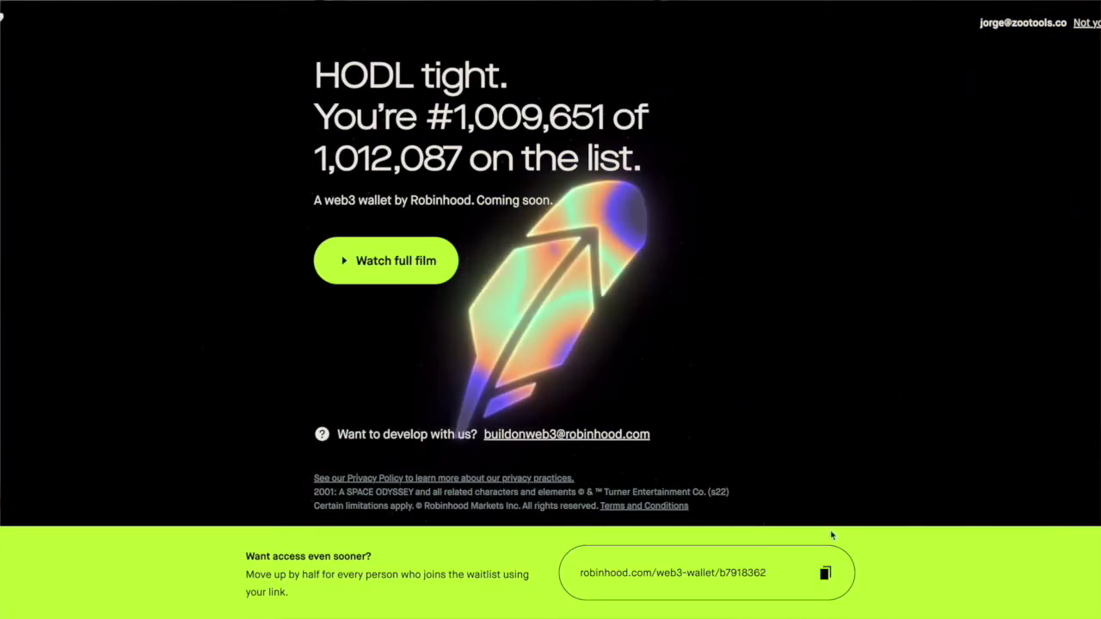
click(826, 573)
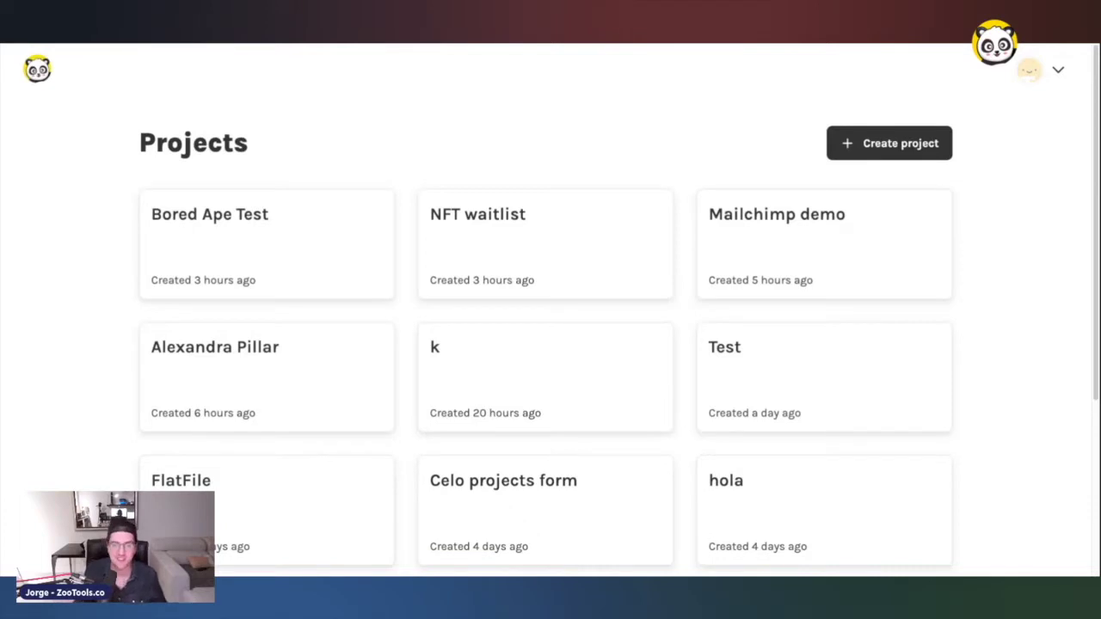
- Create a project named 'Test waitlist' with the Viral waiting list type
click(847, 140)
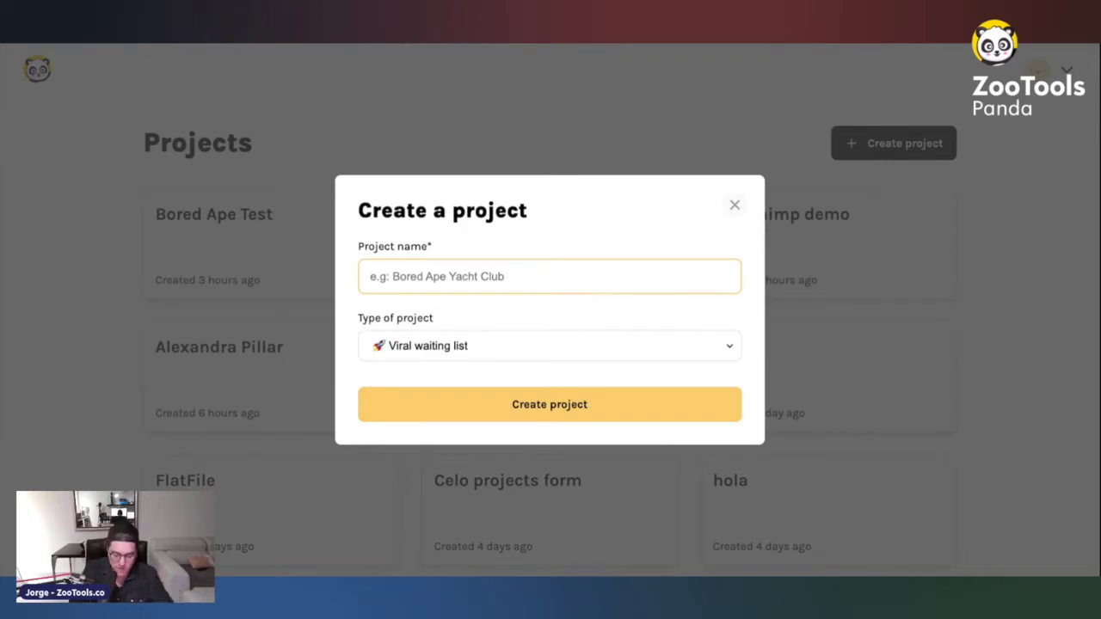
text(Test waitlist)
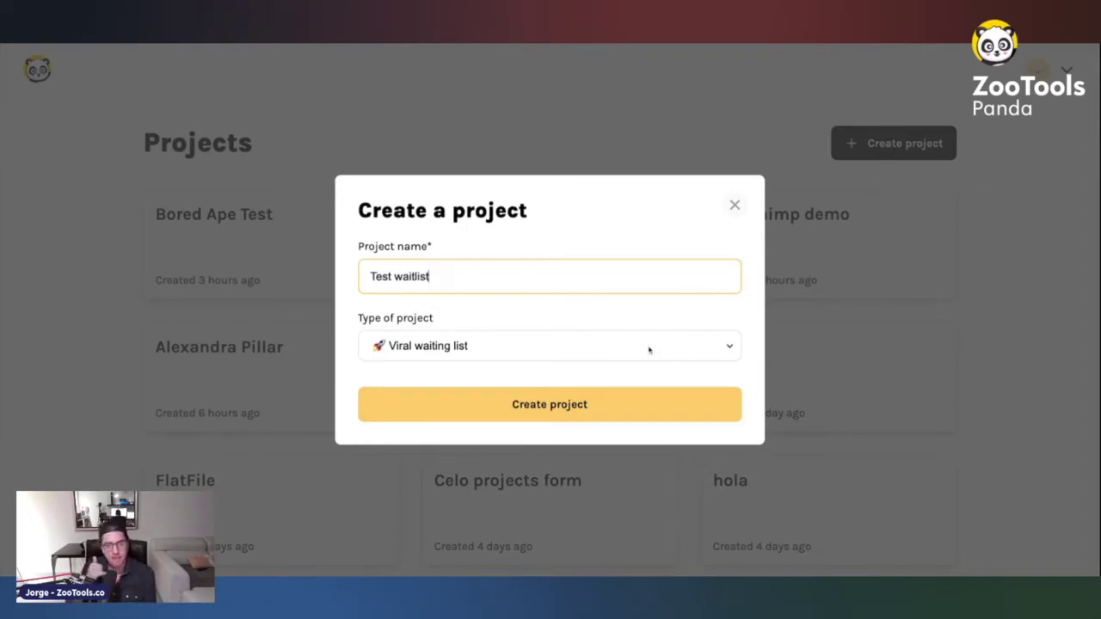
key(Tab)
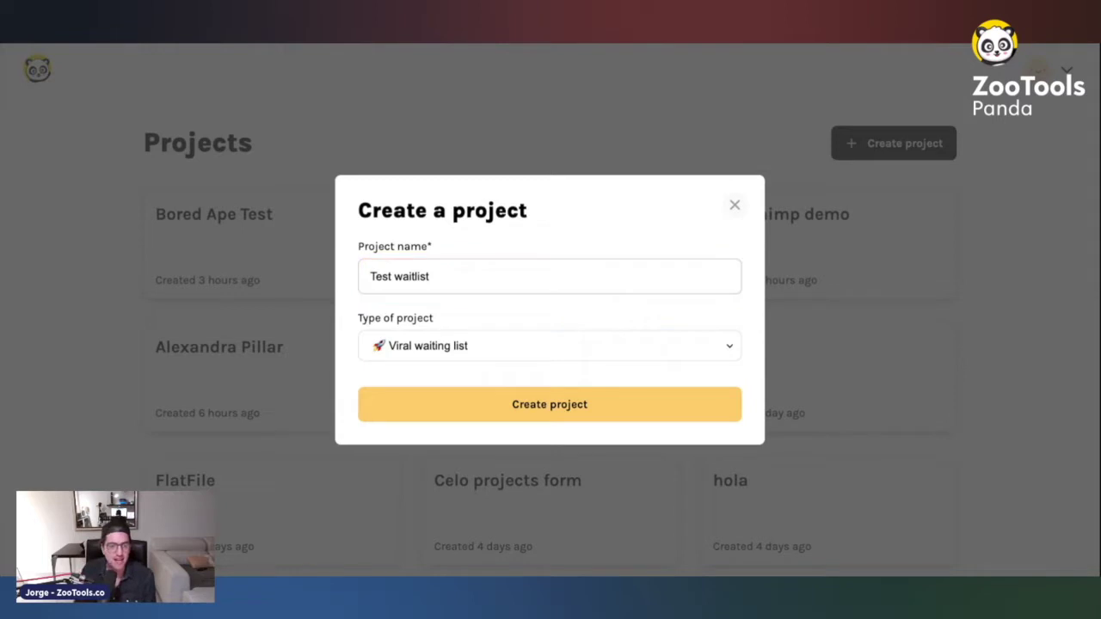
key(Down)
key(Down)
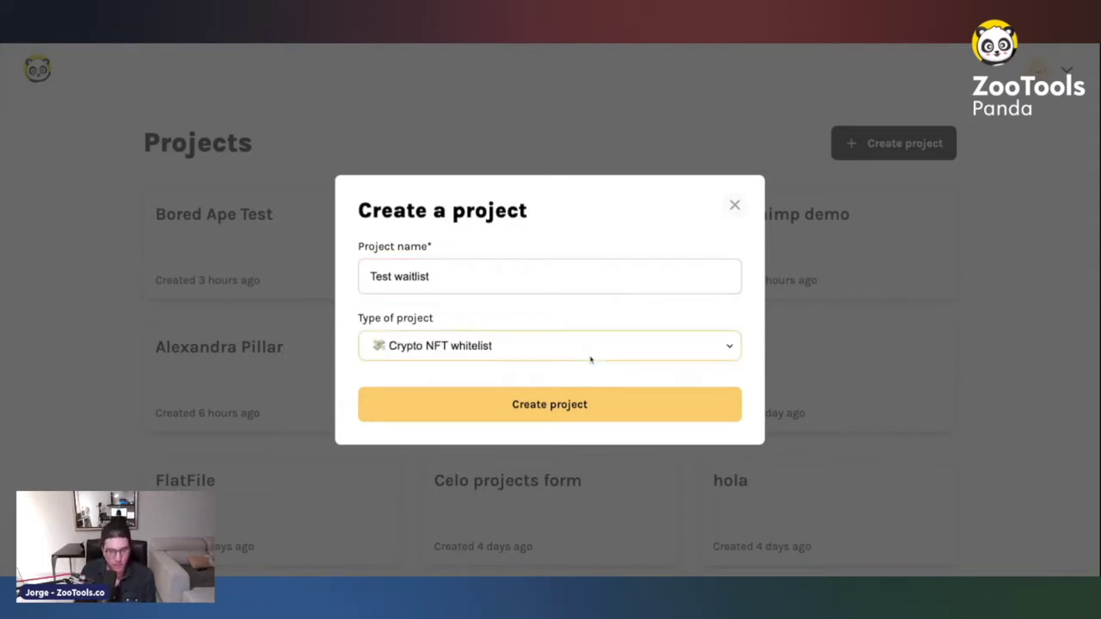
key(Up)
key(Up)
click(549, 316)
click(491, 412)
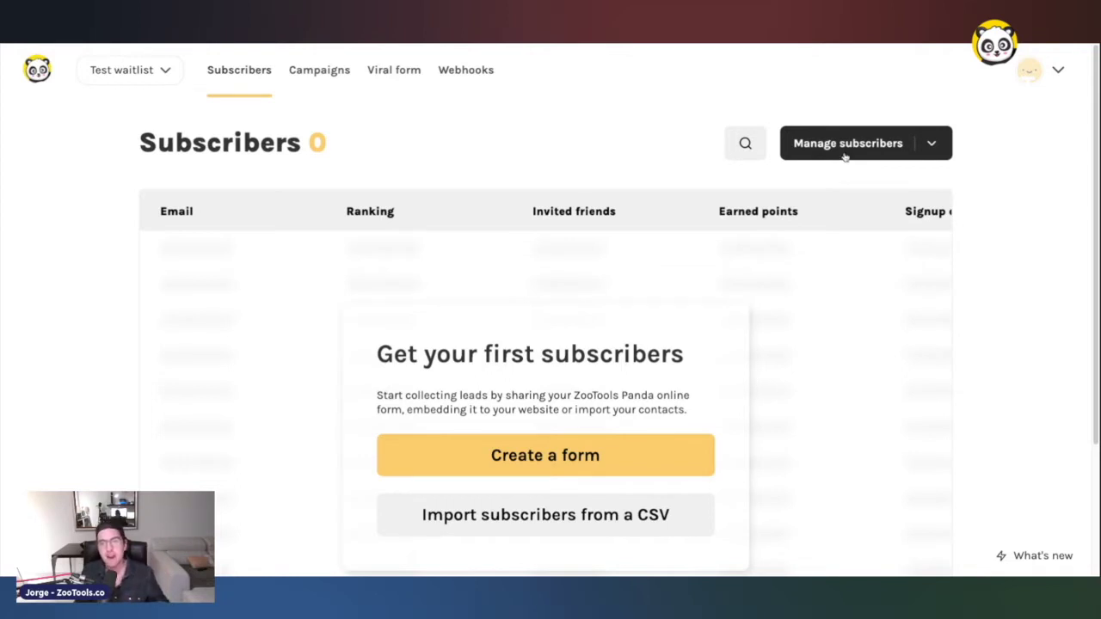
click(845, 146)
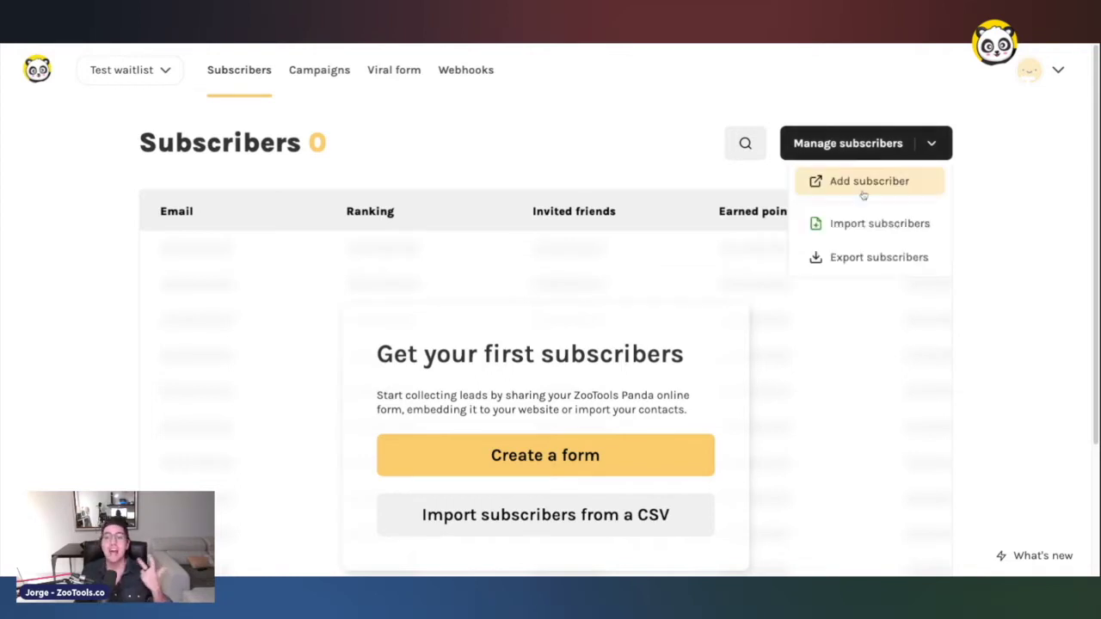
click(839, 257)
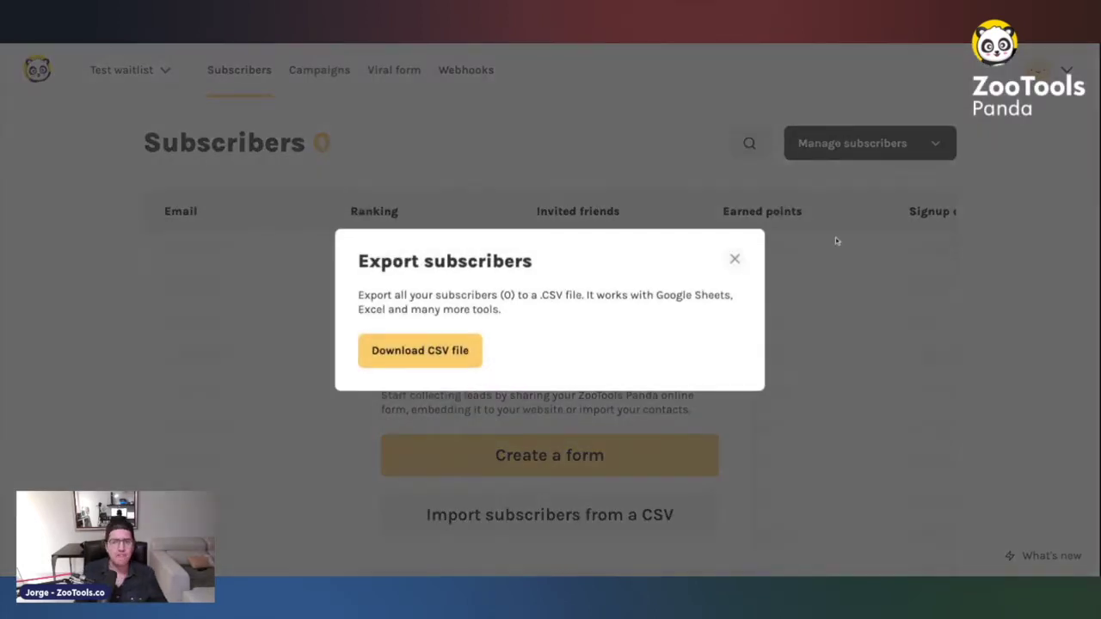
click(829, 216)
click(866, 152)
click(856, 187)
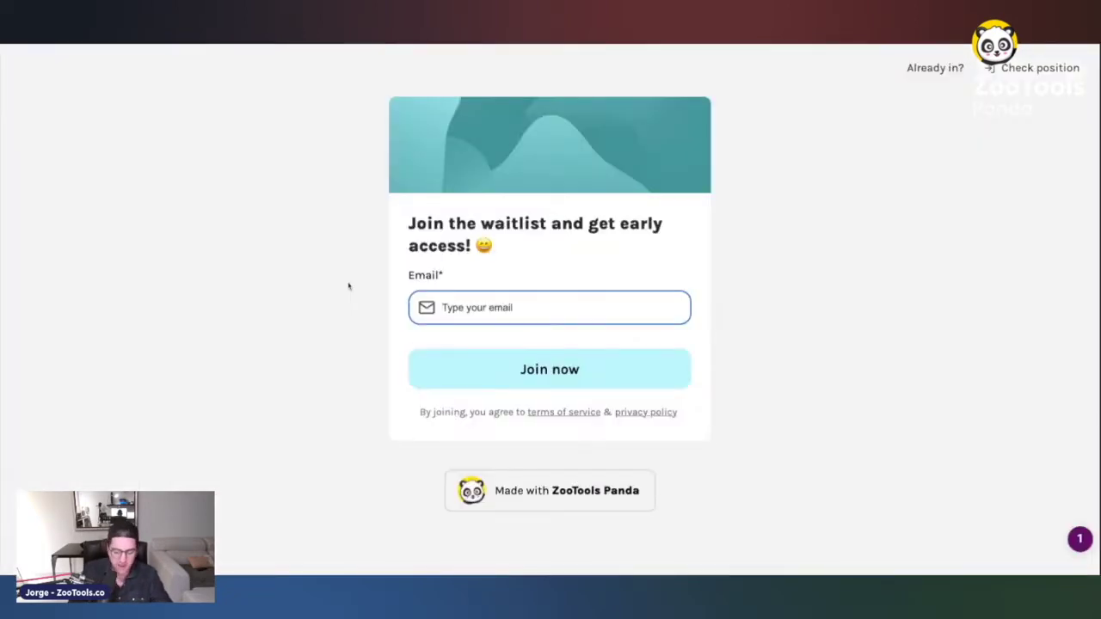
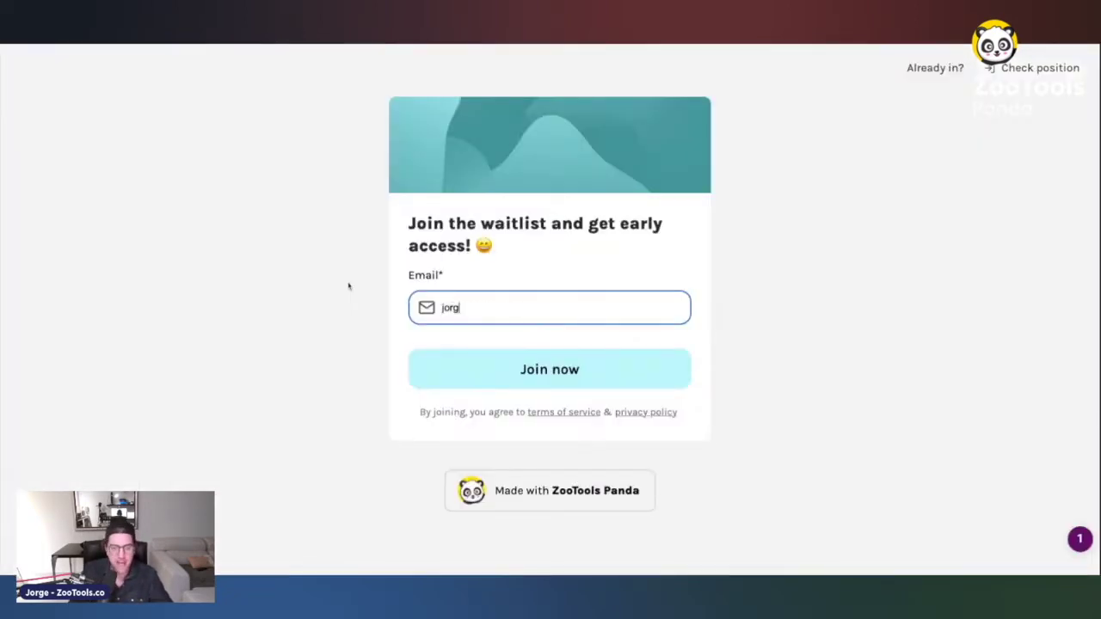
- Sign up on the Test waitlist form with an email address and copy the referral link
key(Return)
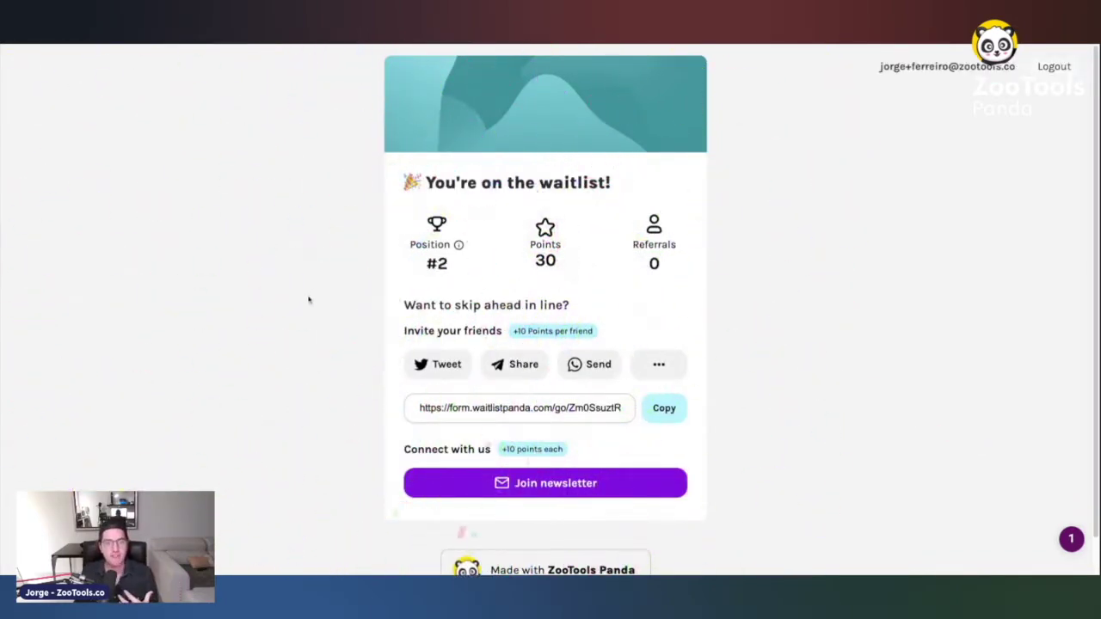
drag(407, 235, 399, 232)
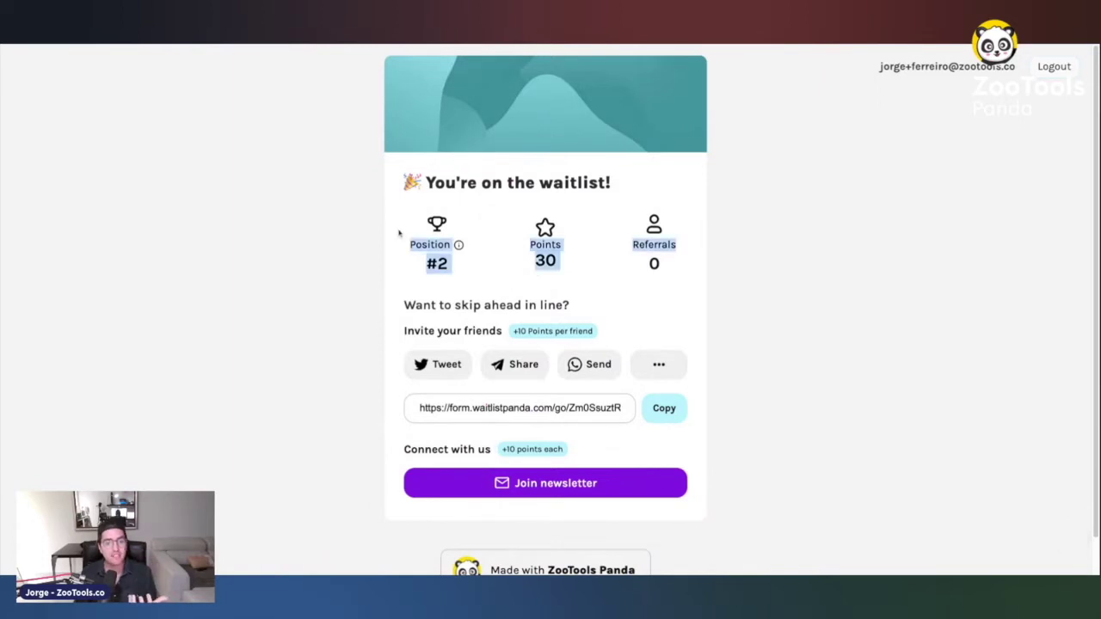
drag(396, 301, 398, 300)
click(683, 414)
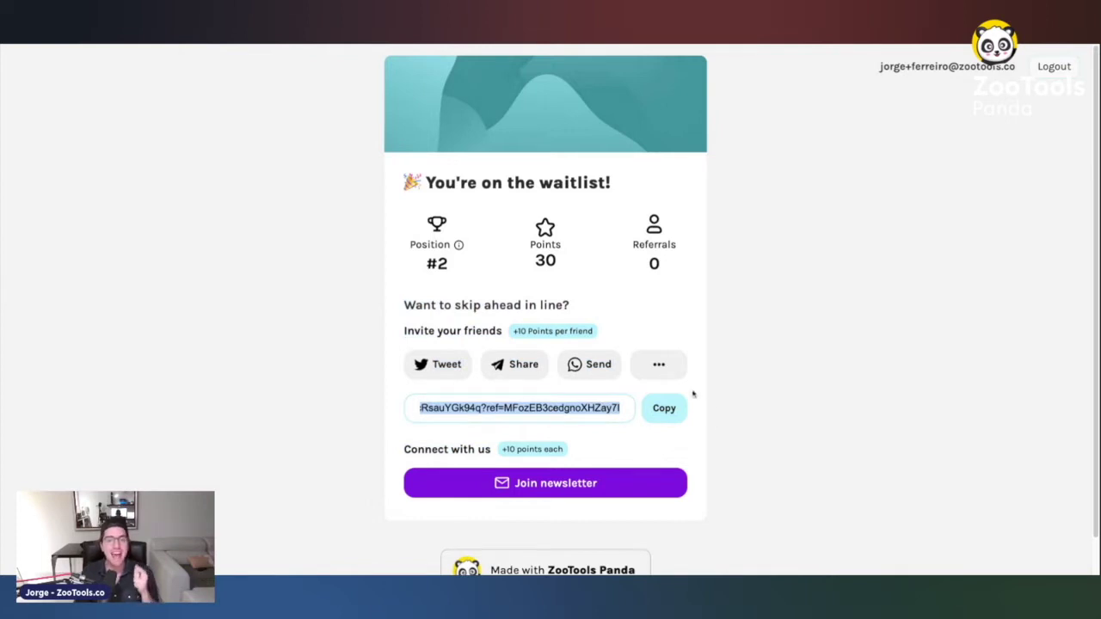
double_click(578, 410)
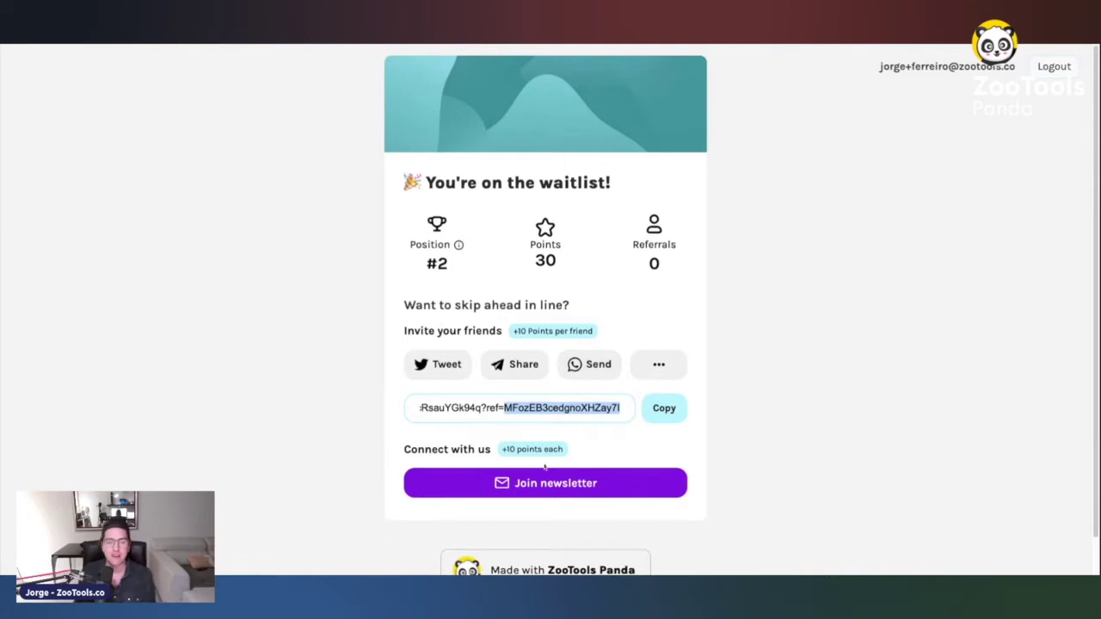
- Join the newsletter to earn 10 extra points, bringing the total to 40, and reload the page
click(547, 483)
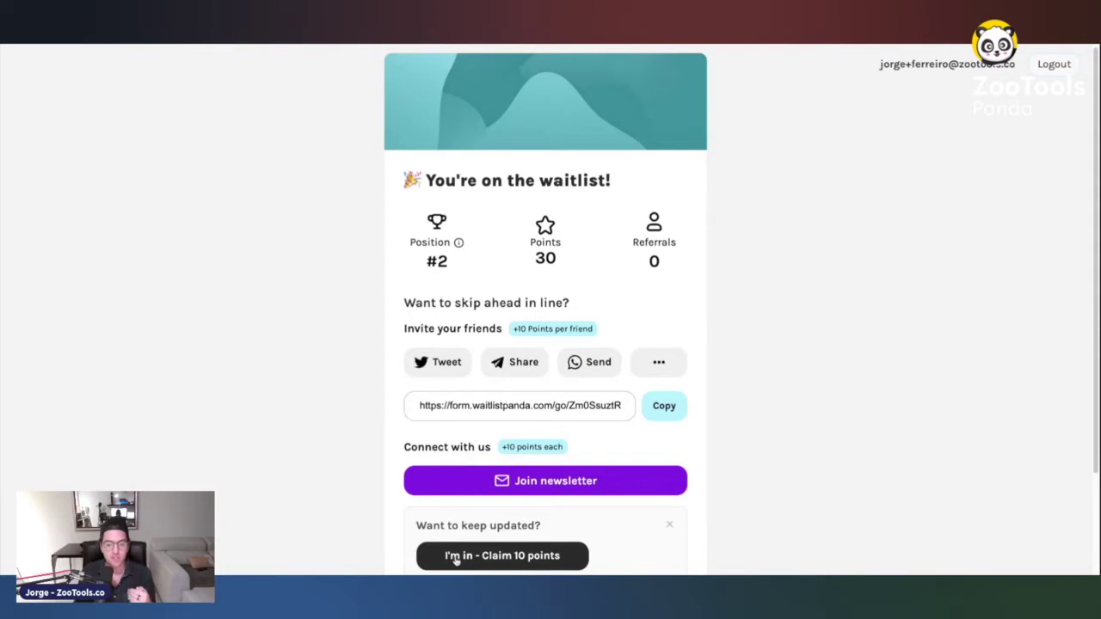
click(456, 557)
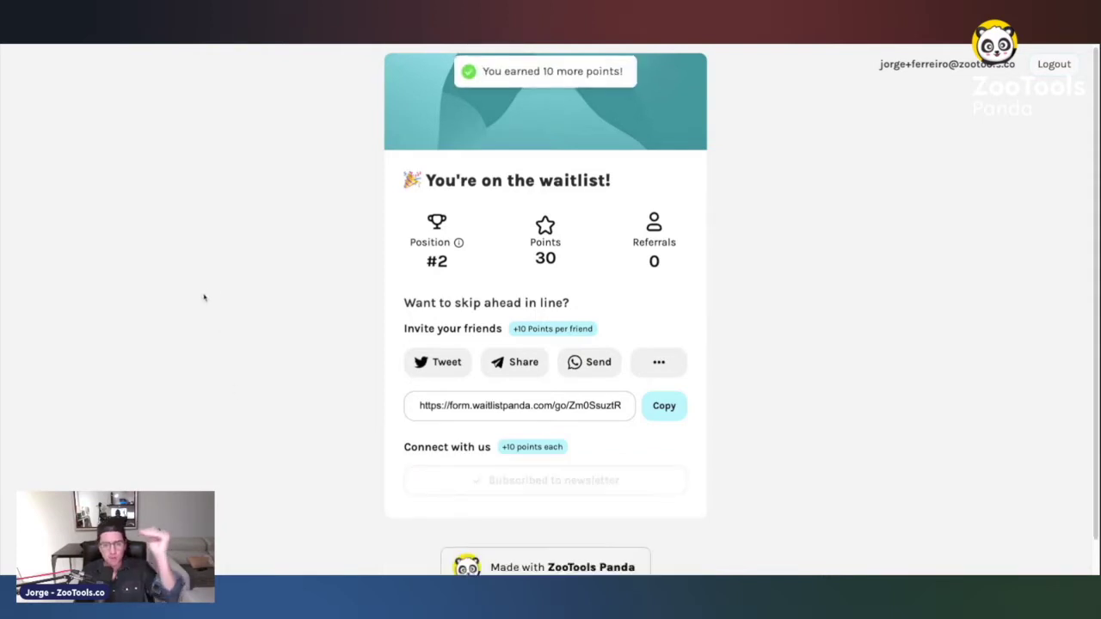
drag(545, 226, 473, 265)
click(473, 265)
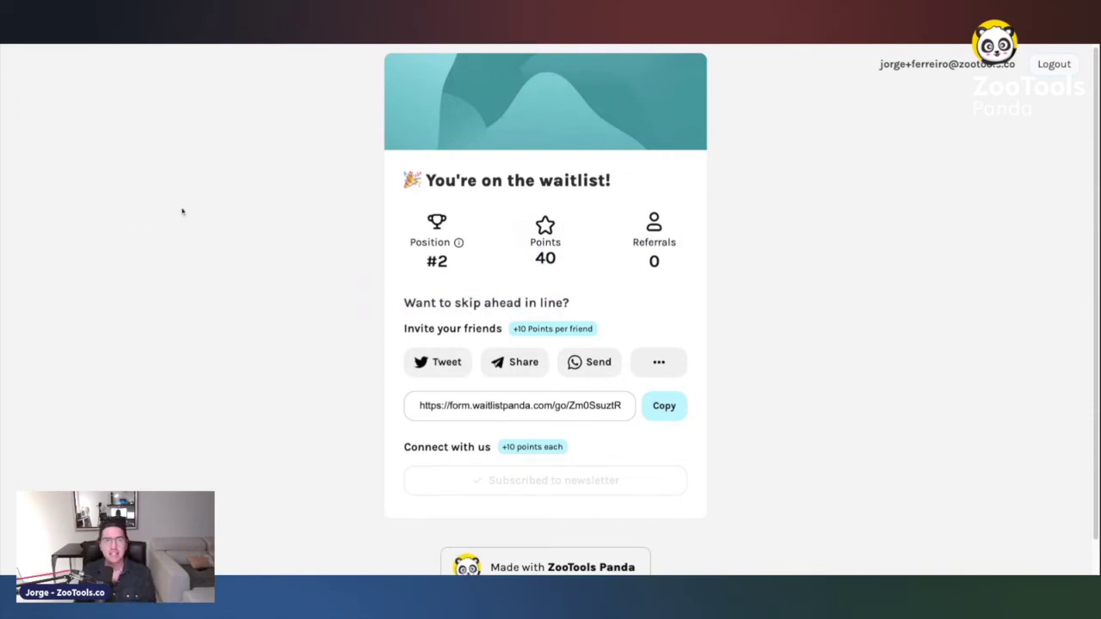
key(ctrl+r)
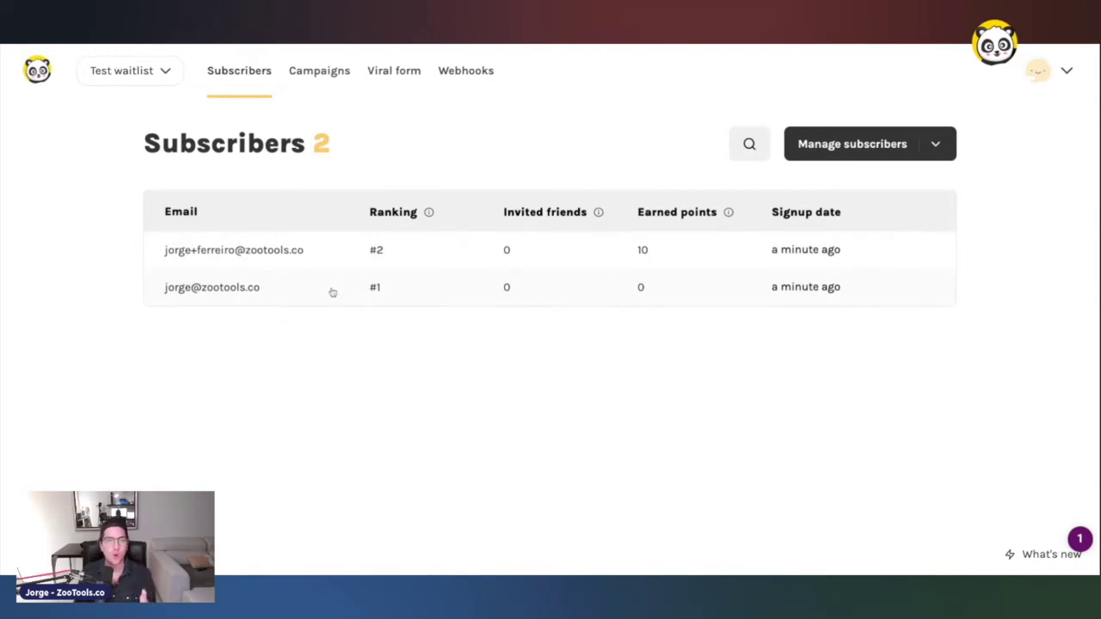
- Turn on 'Is whitelisted?' for the #2 subscriber and close the Edit member panel
click(315, 259)
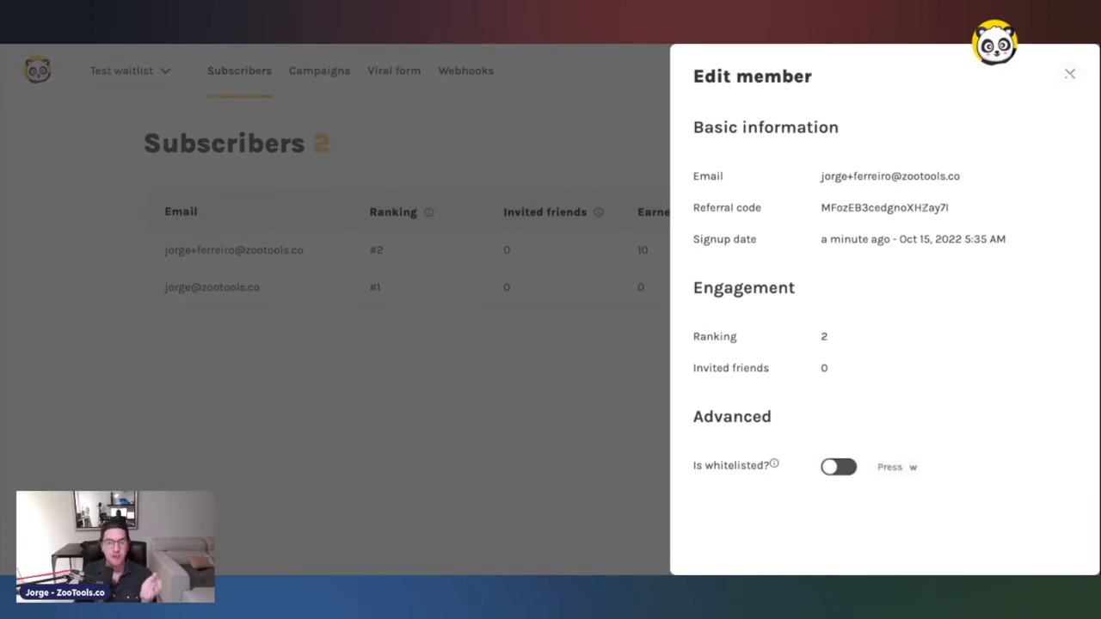
click(833, 469)
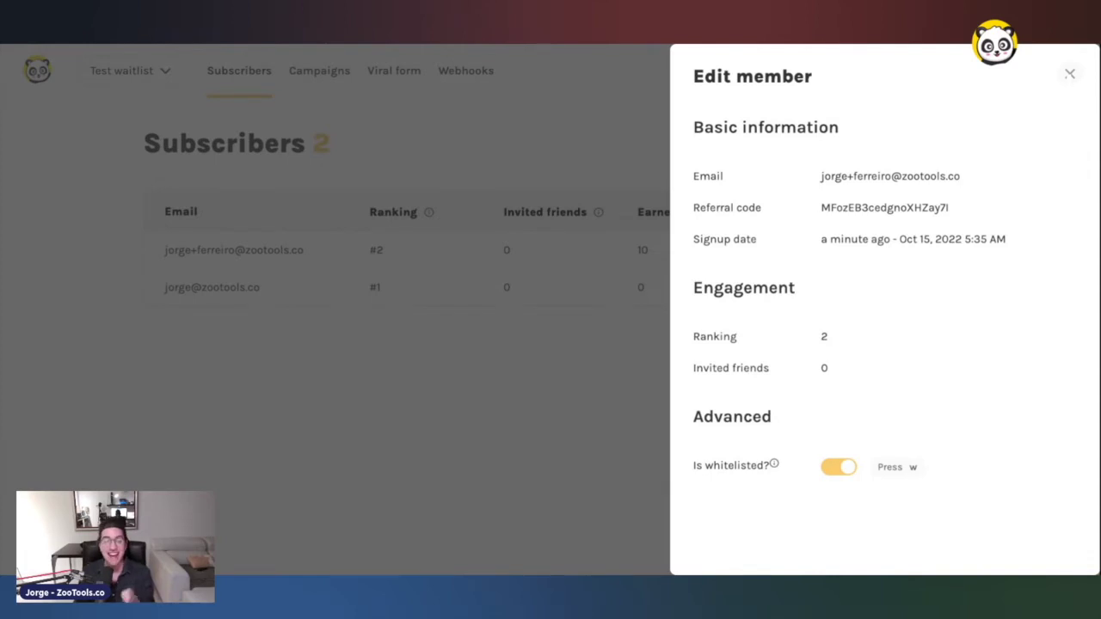
key(Escape)
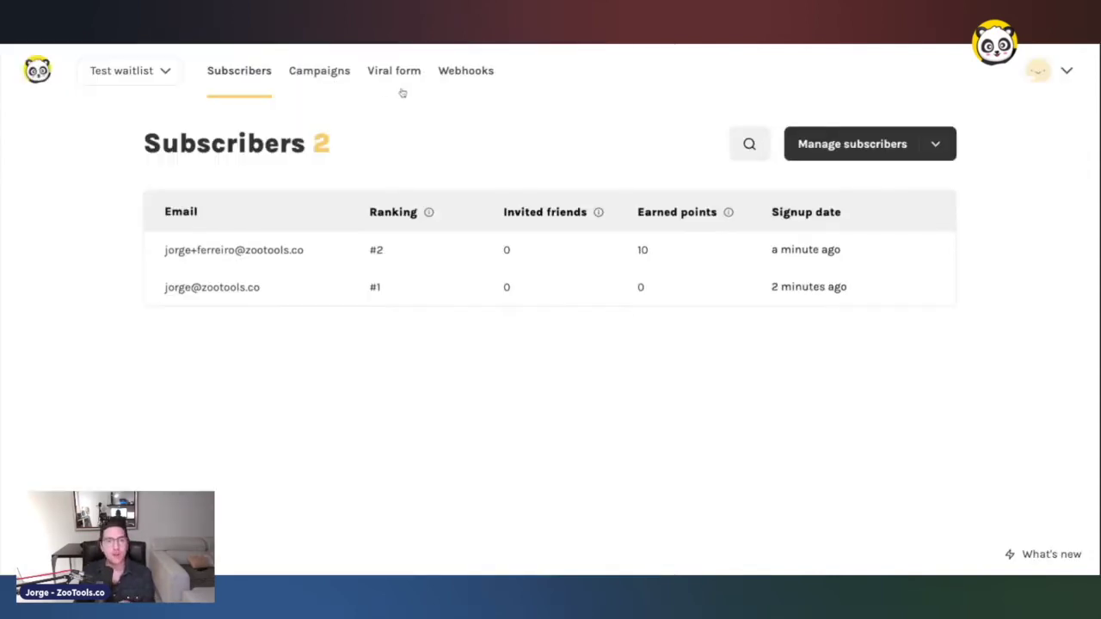
- In the signup form designer, set the brand colour to pink #f90774
click(394, 83)
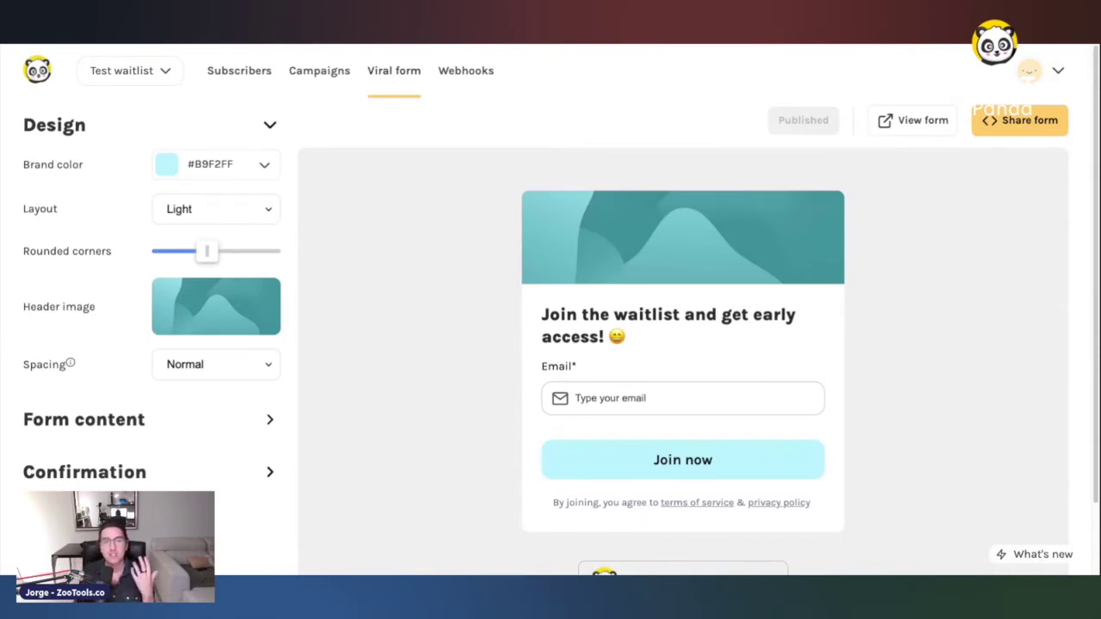
click(264, 164)
click(301, 201)
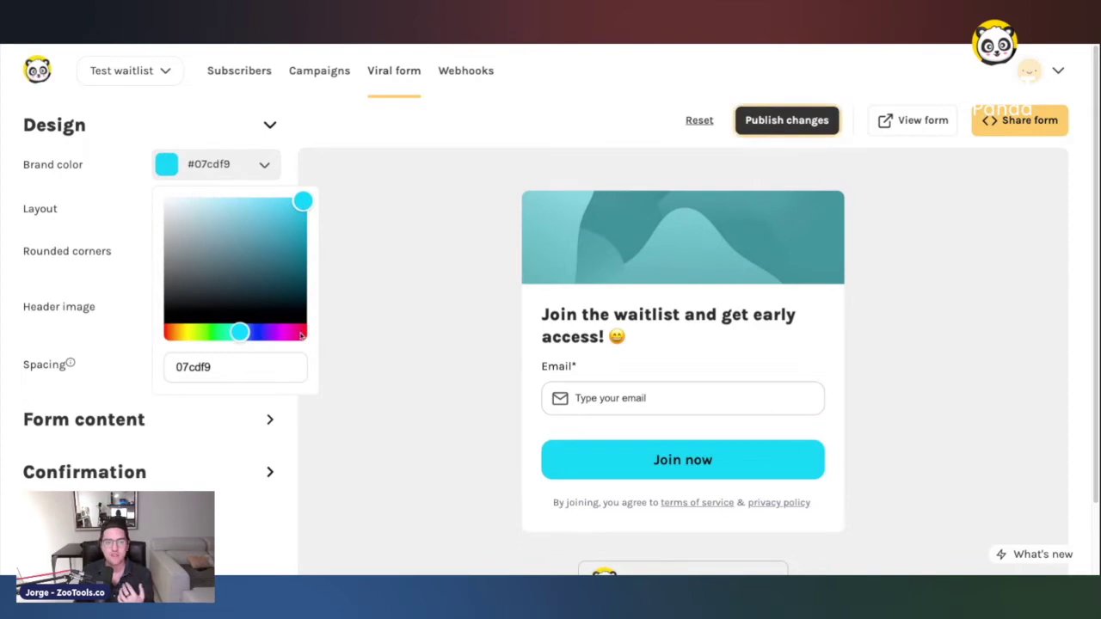
click(294, 332)
click(344, 258)
- Switch the form to Dark layout, fully round its corners, and remove the header image
click(210, 211)
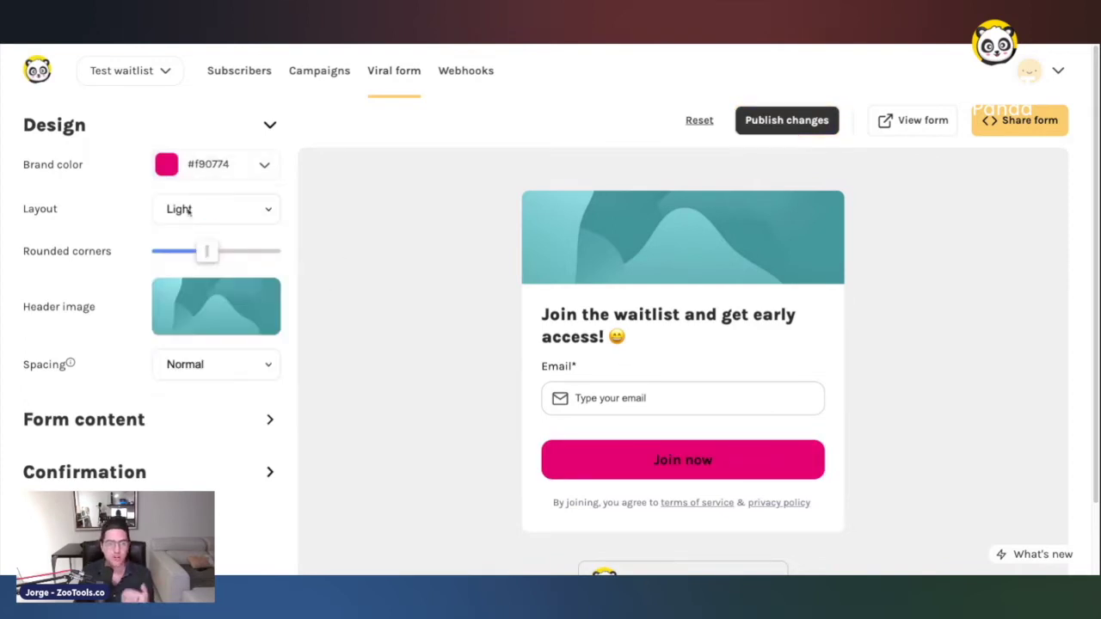
click(197, 224)
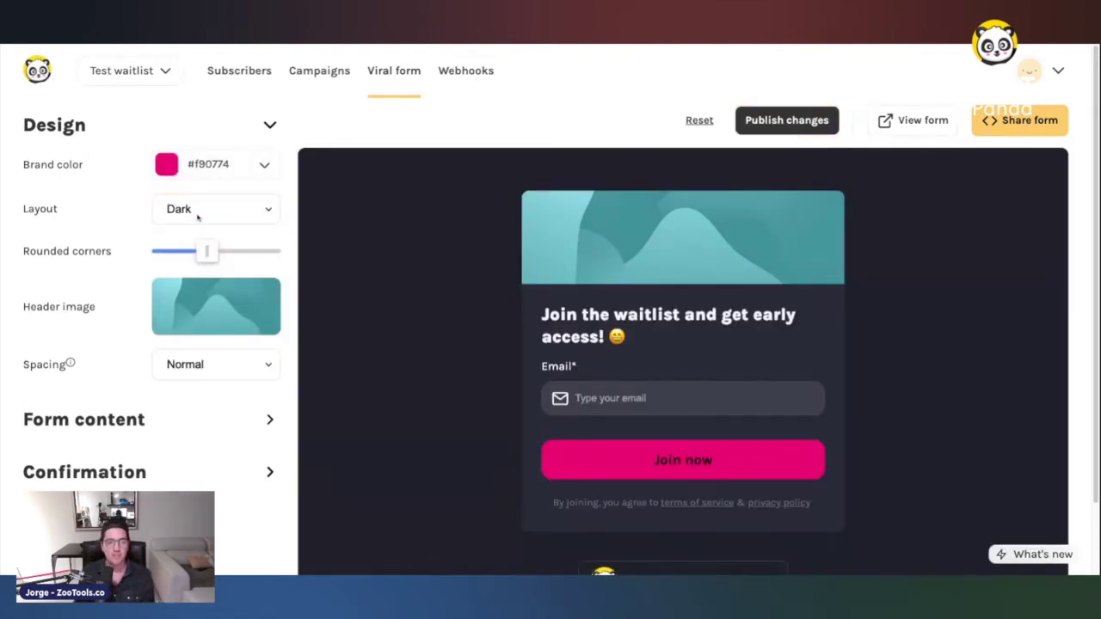
drag(206, 252, 280, 251)
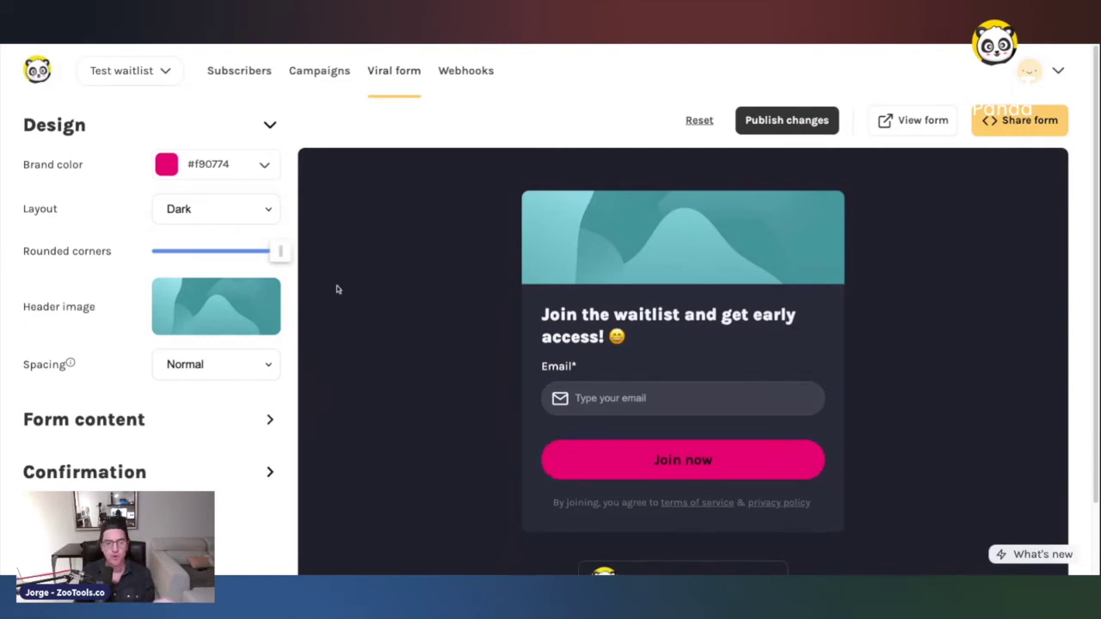
click(261, 301)
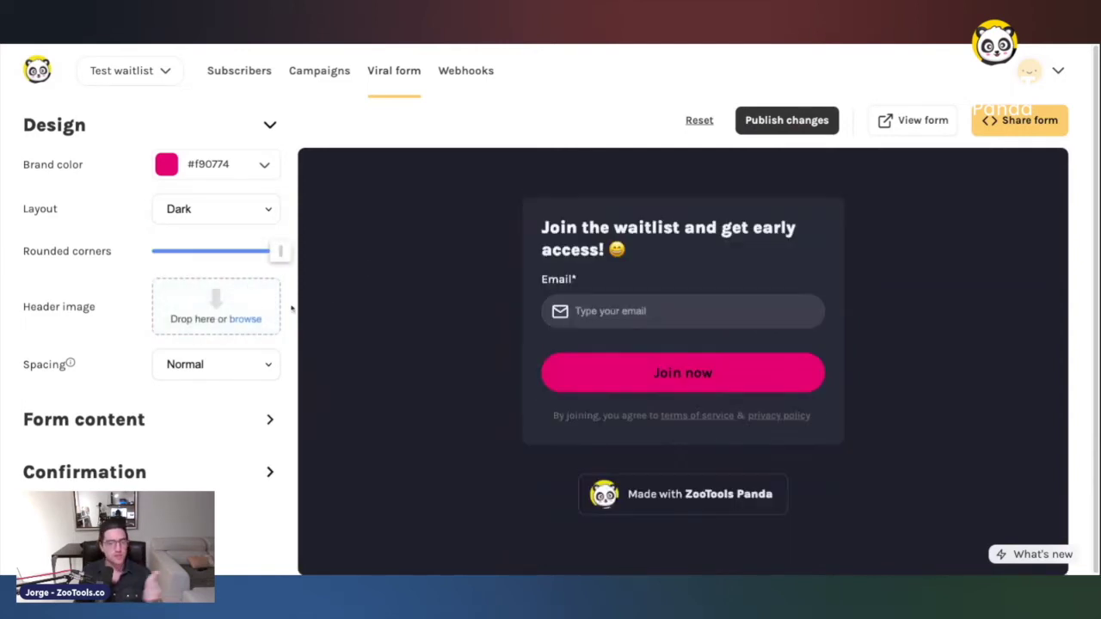
click(75, 425)
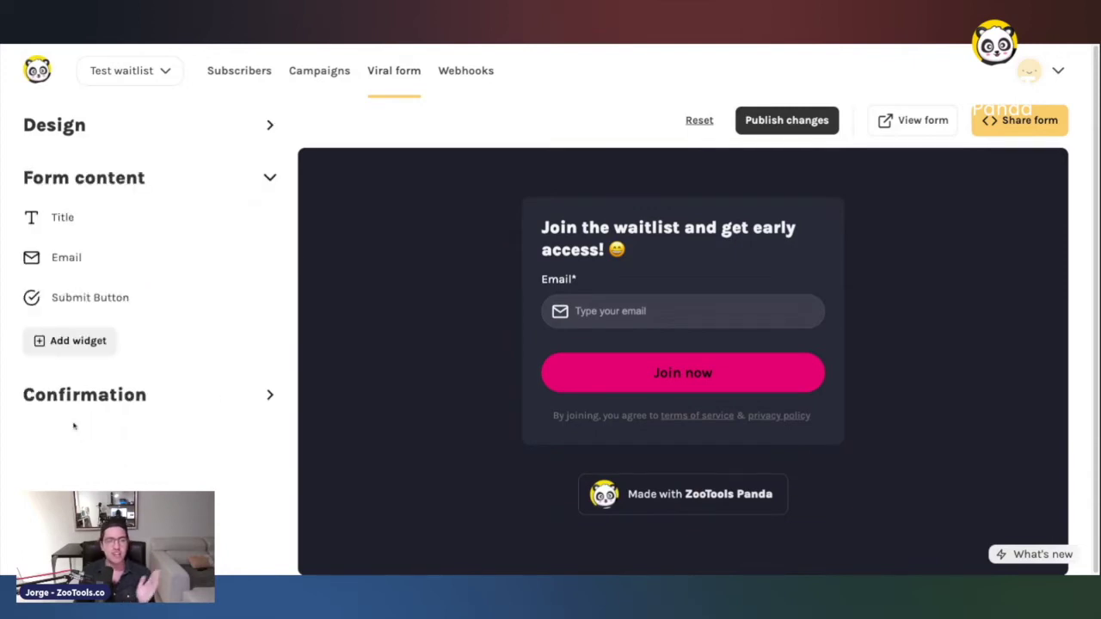
- Add a Long Answer and a Single select question to the form
click(73, 351)
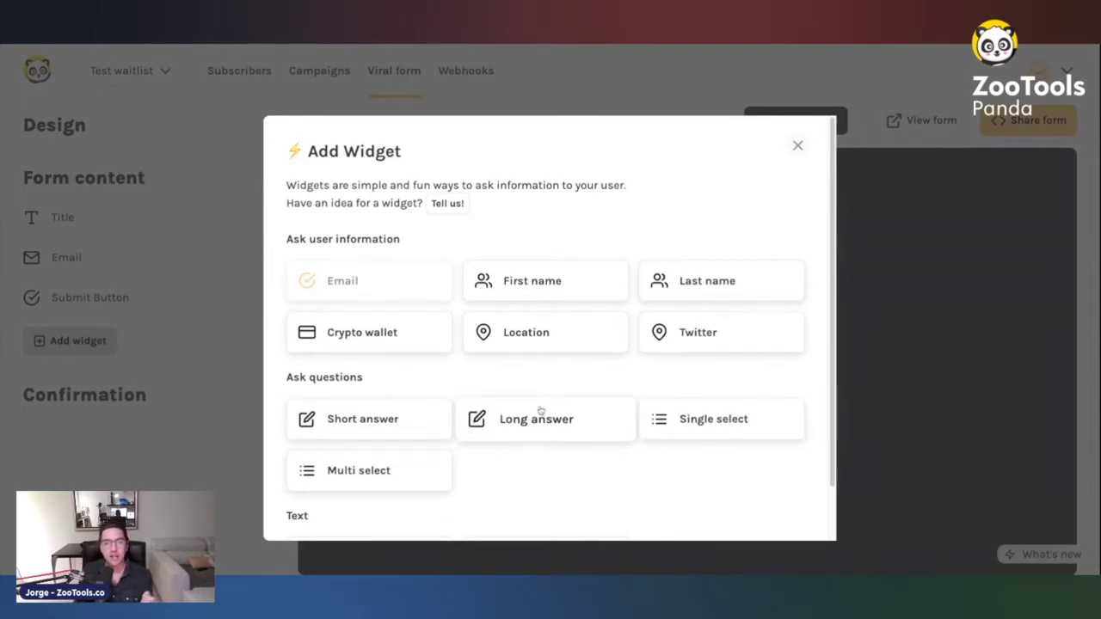
click(483, 426)
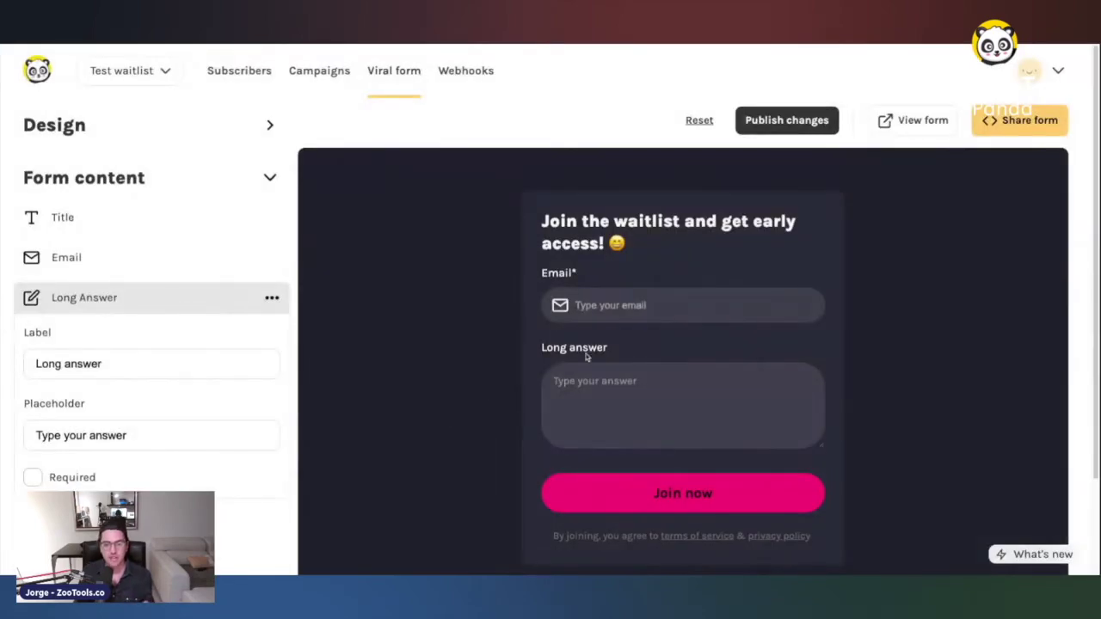
click(172, 303)
click(76, 380)
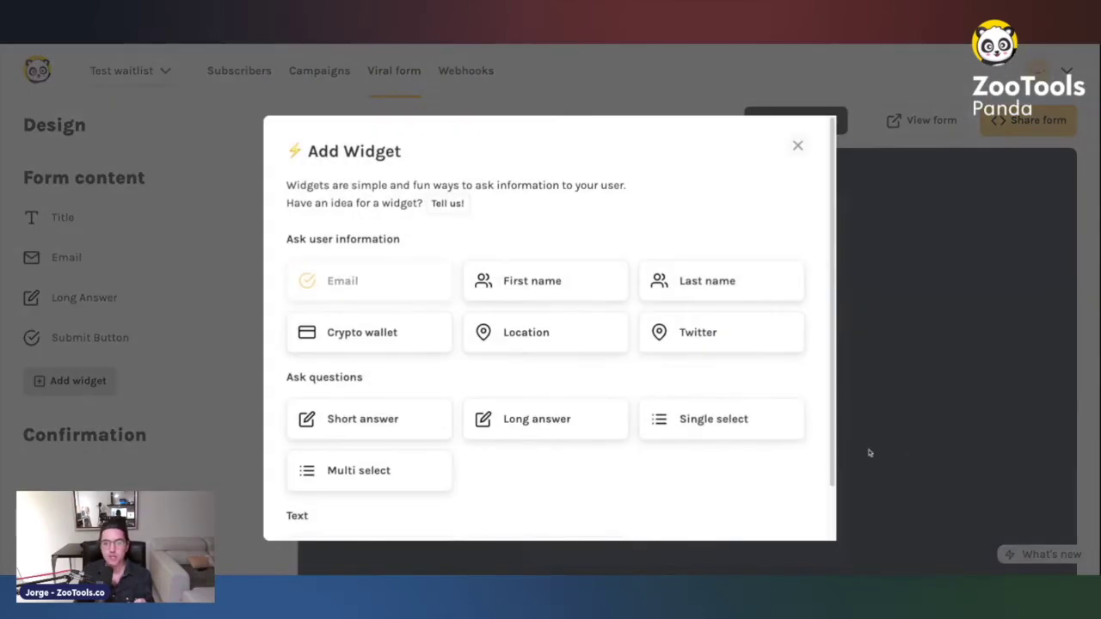
click(769, 438)
- Label the Single select question 'fav food?' with answer options pizza and sushi
click(99, 414)
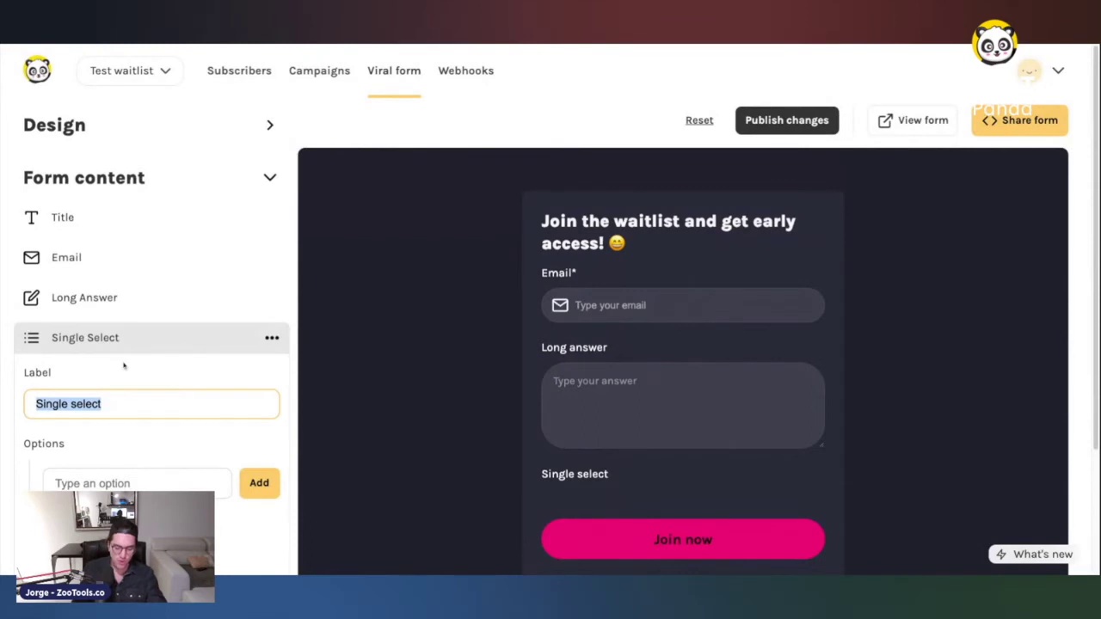
text(fav do)
key(BackSpace)
key(BackSpace)
text(food?)
key(Tab)
text(pizza)
click(269, 482)
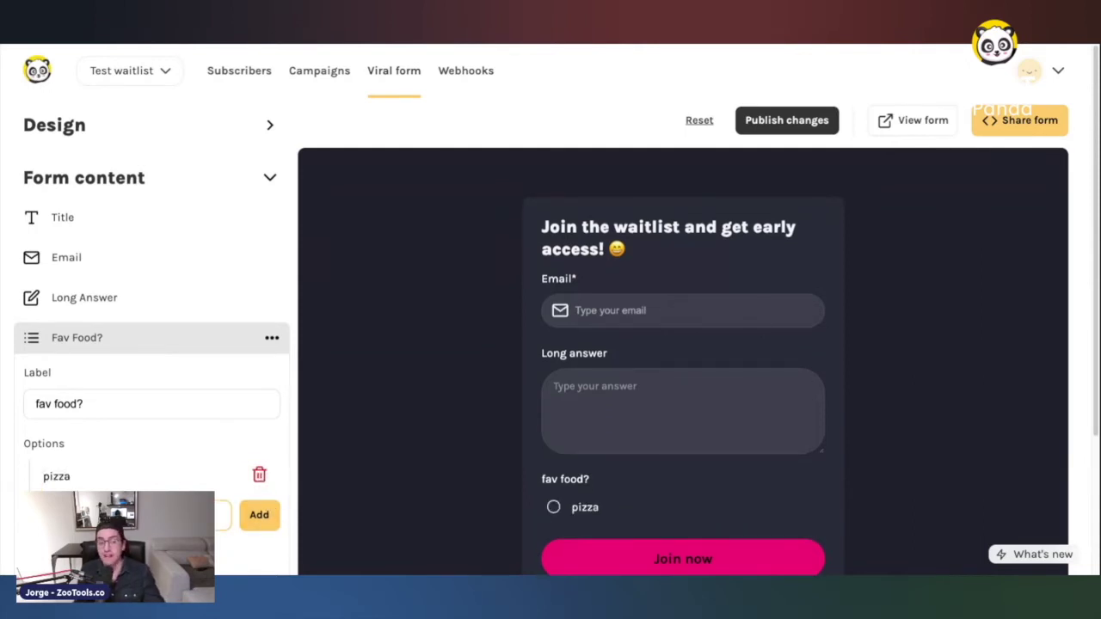
click(248, 510)
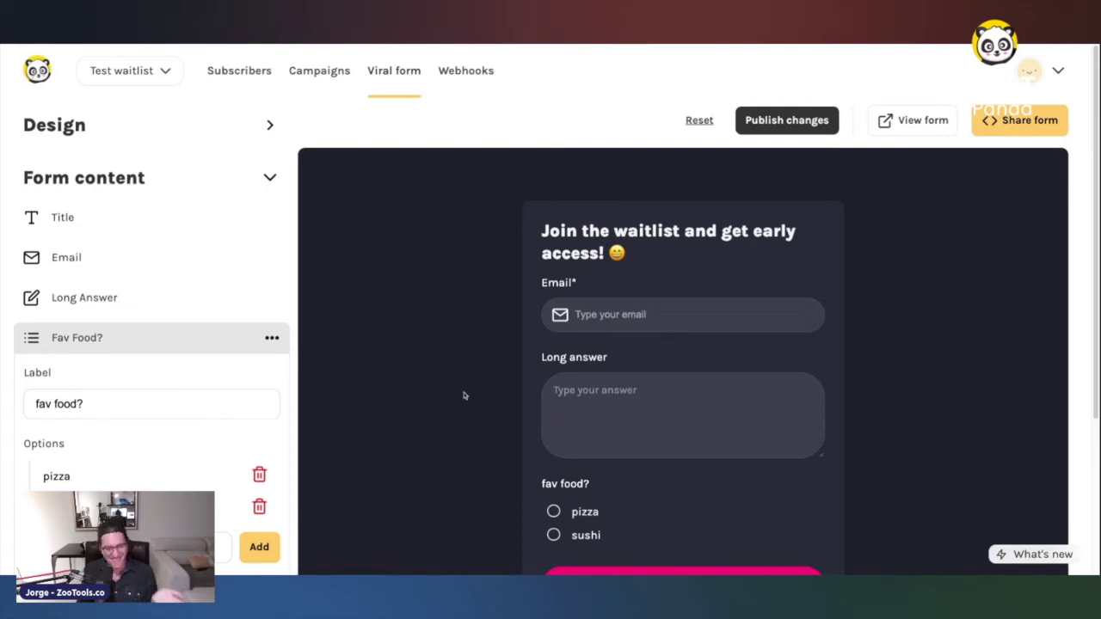
- Delete the Long Answer question, move 'fav food?' above Email, and preview the Confirmation page
click(211, 340)
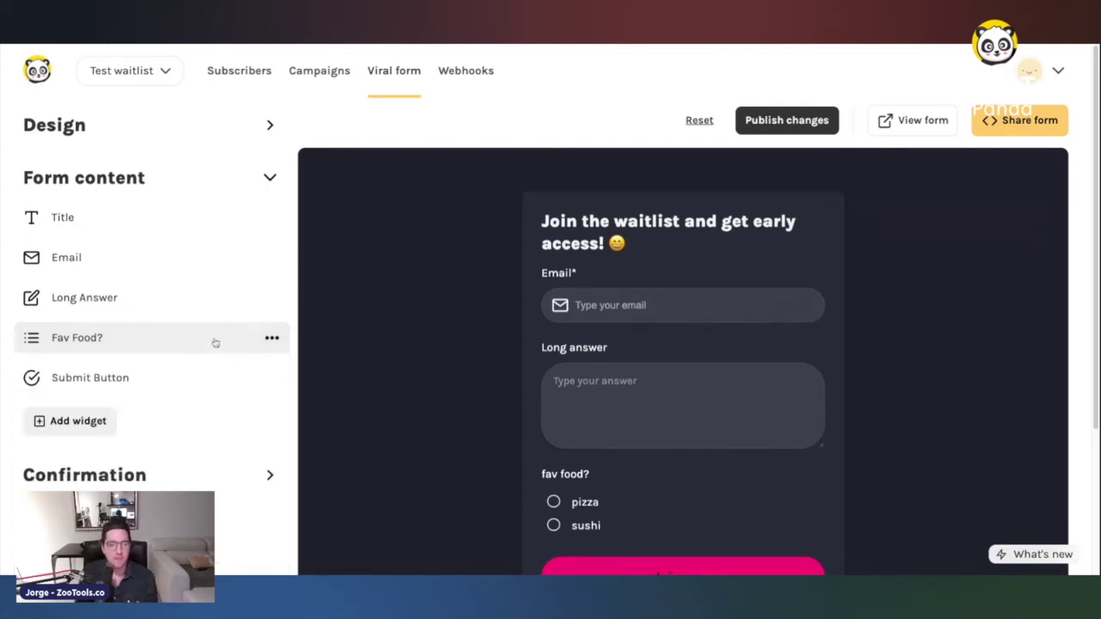
click(254, 297)
click(271, 298)
click(234, 379)
click(271, 298)
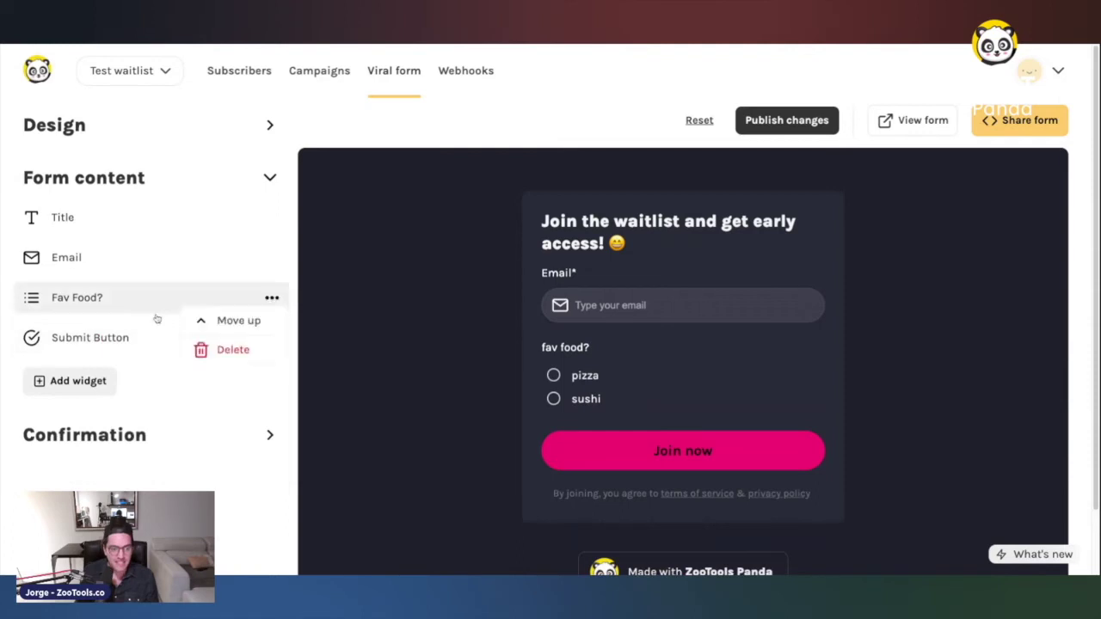
click(250, 321)
click(447, 216)
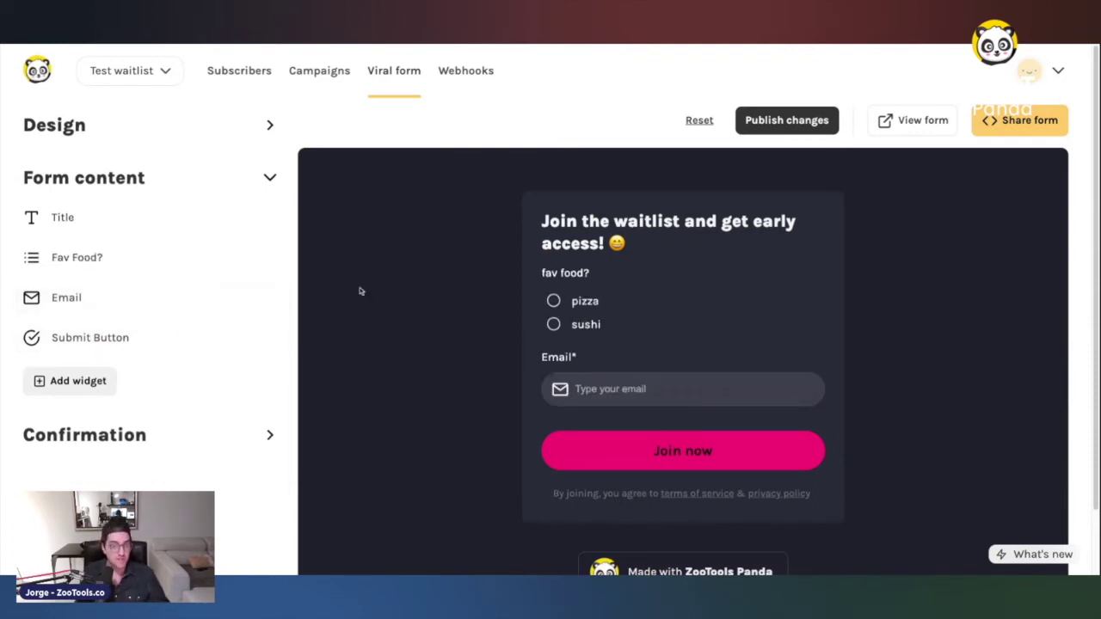
click(148, 437)
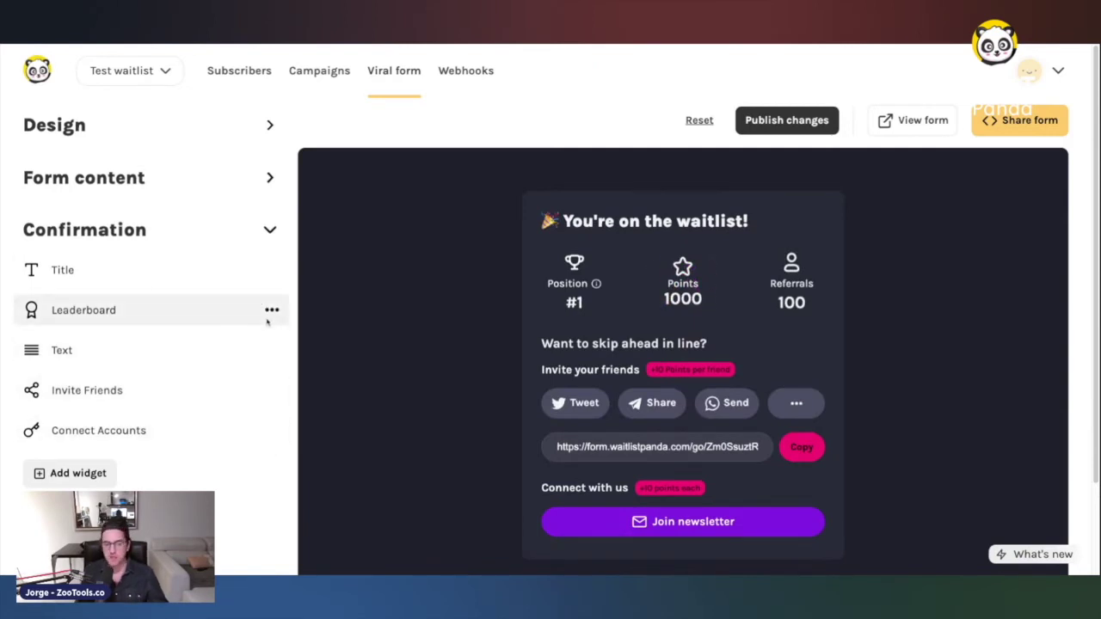
click(180, 391)
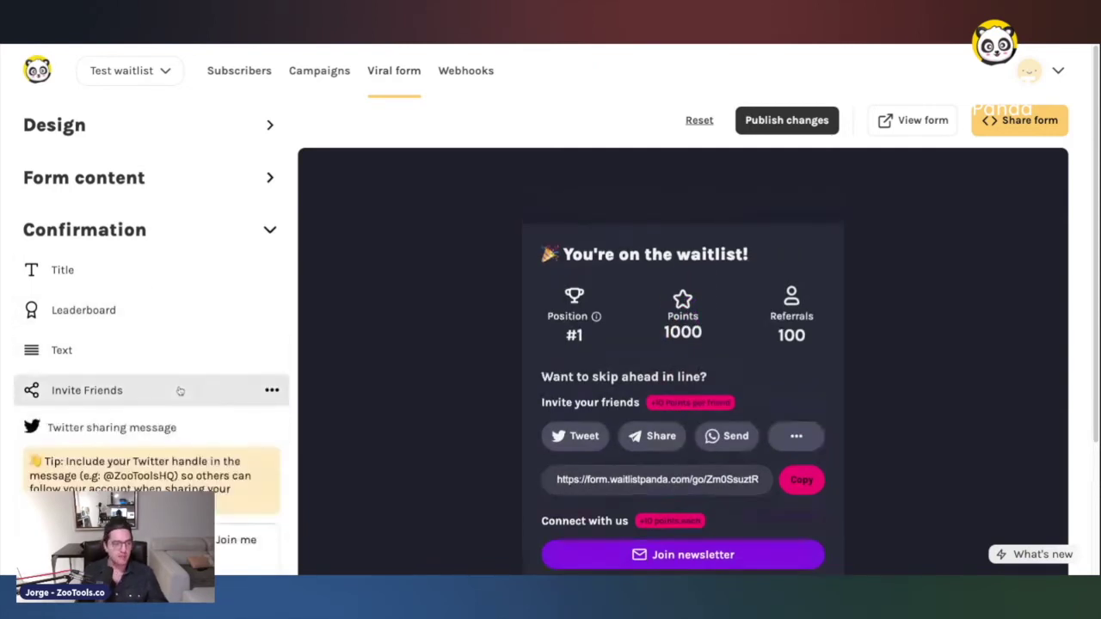
scroll(180, 392, down, 1)
click(241, 525)
text(@ZooToolsHQ)
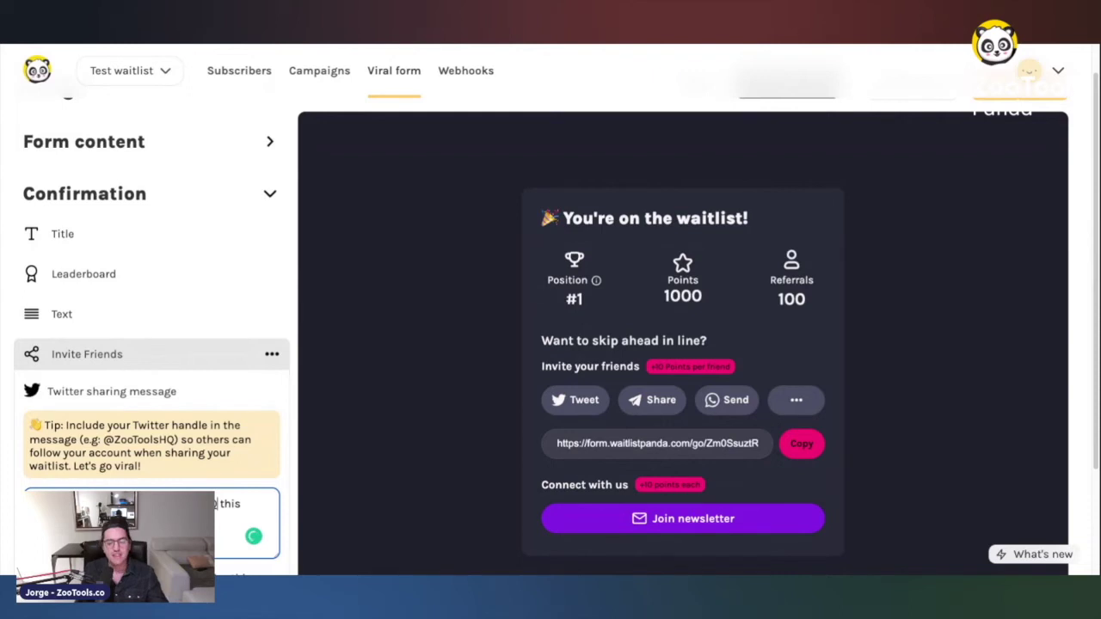
click(309, 312)
click(165, 351)
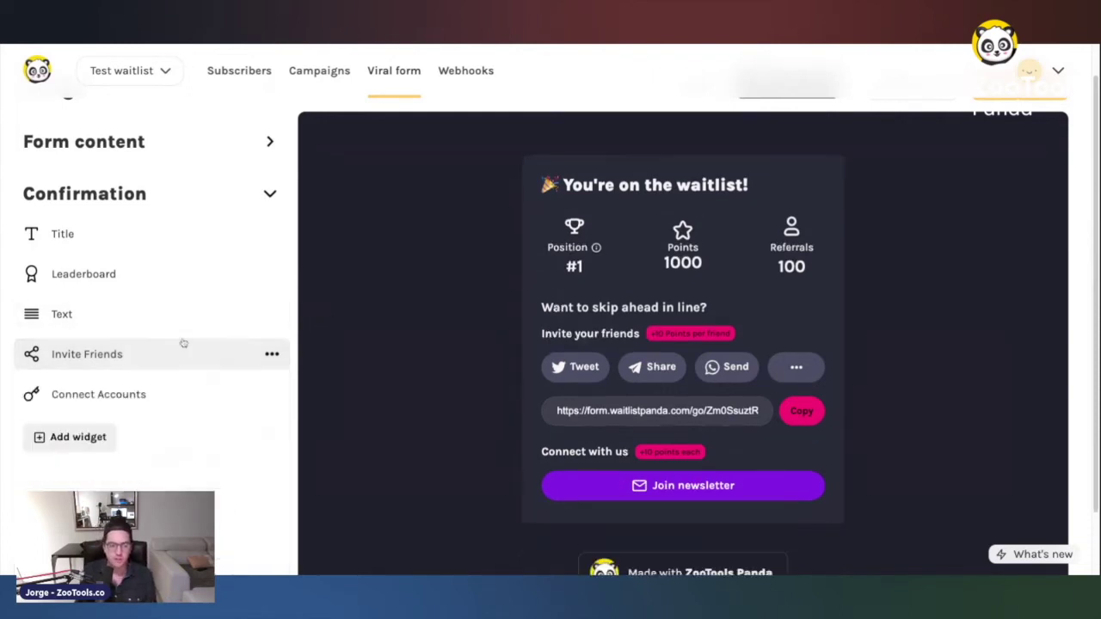
scroll(151, 258, up, 1)
click(100, 191)
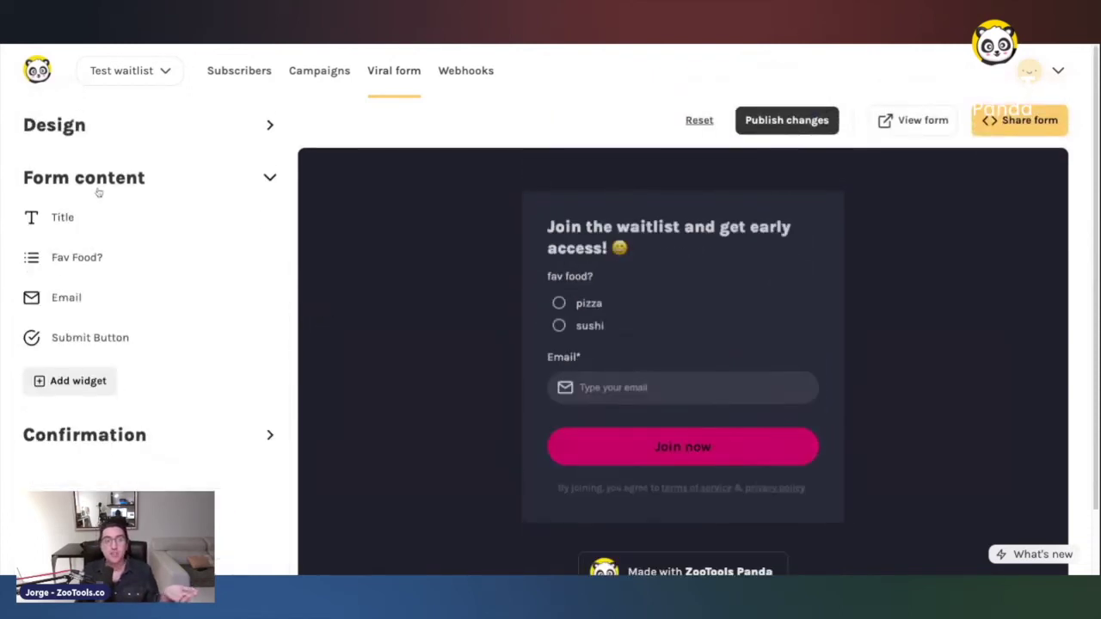
click(91, 123)
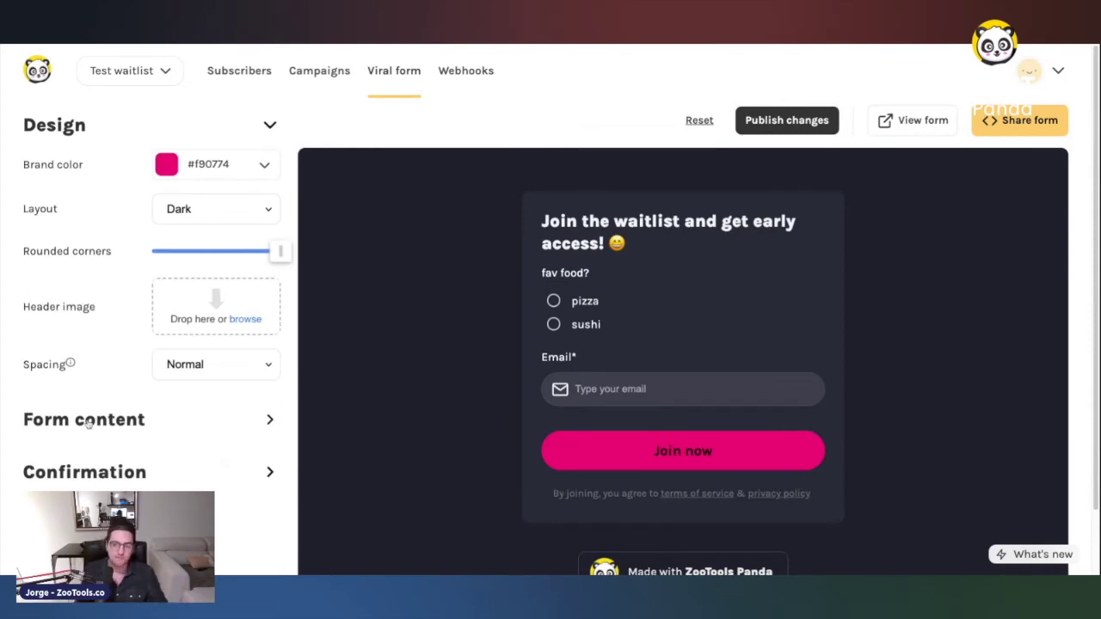
- Publish the form changes and open the live form from the share popup
click(761, 128)
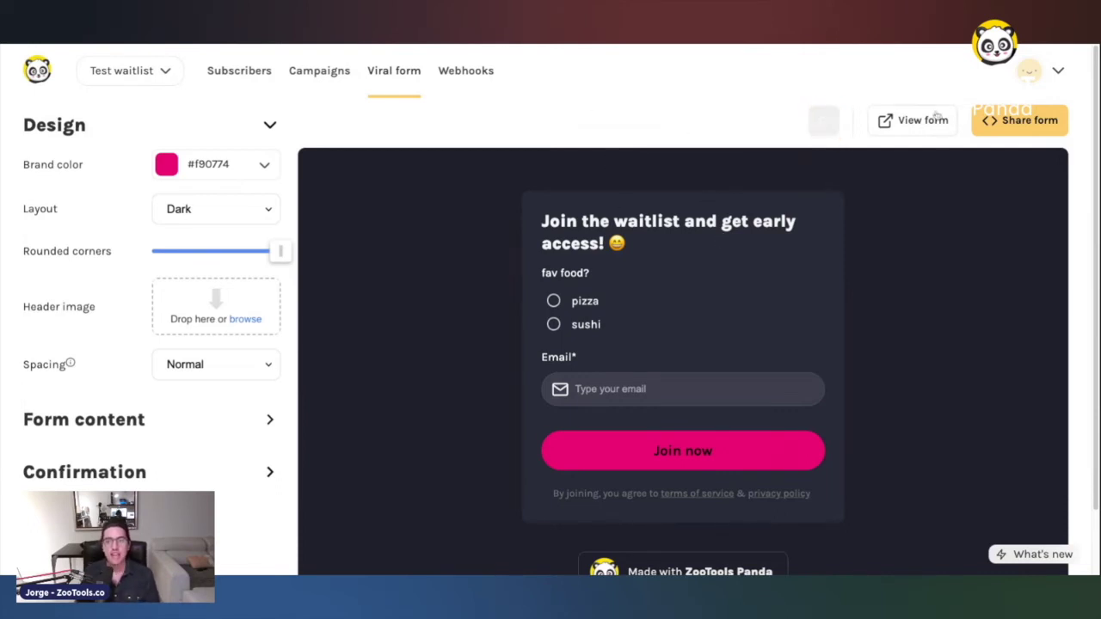
click(876, 195)
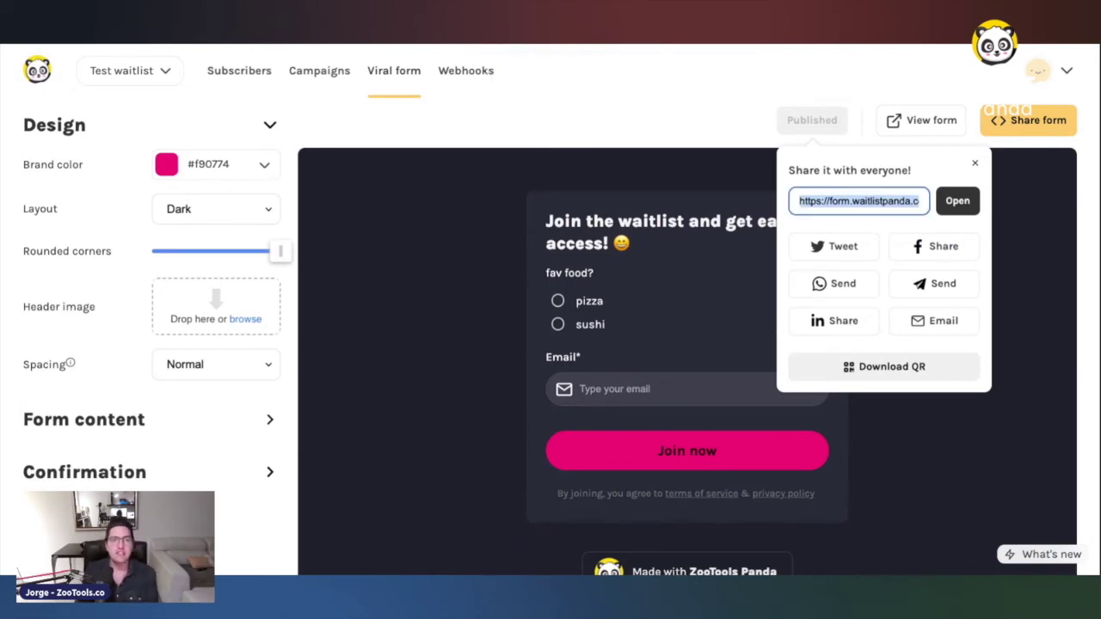
key(Return)
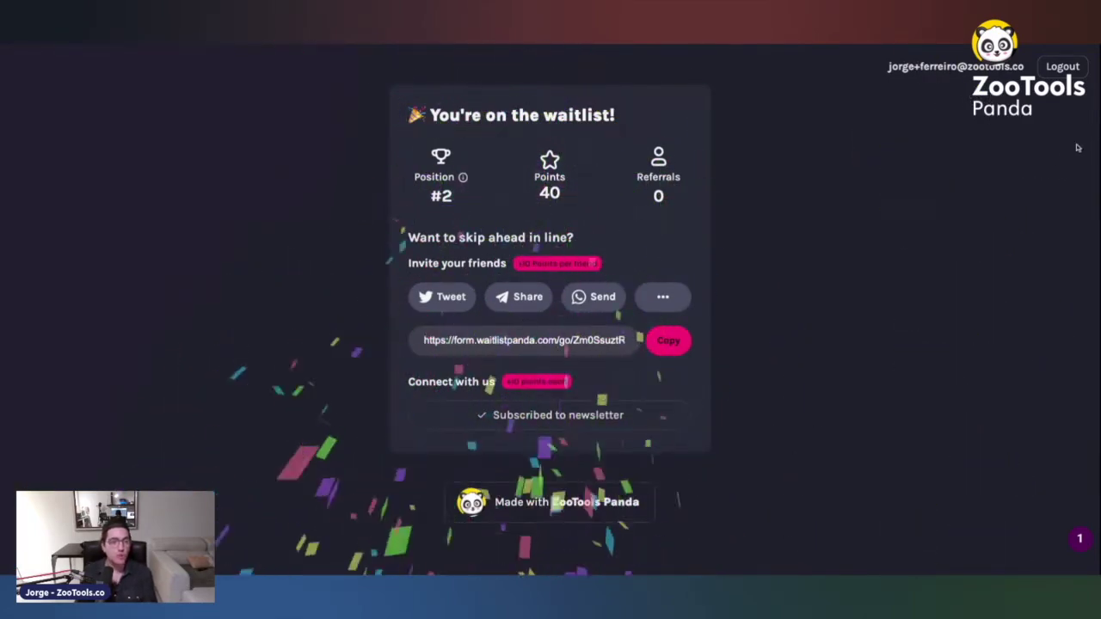
- Log out of the live waitlist page and bring up the form's website embed options
click(1062, 66)
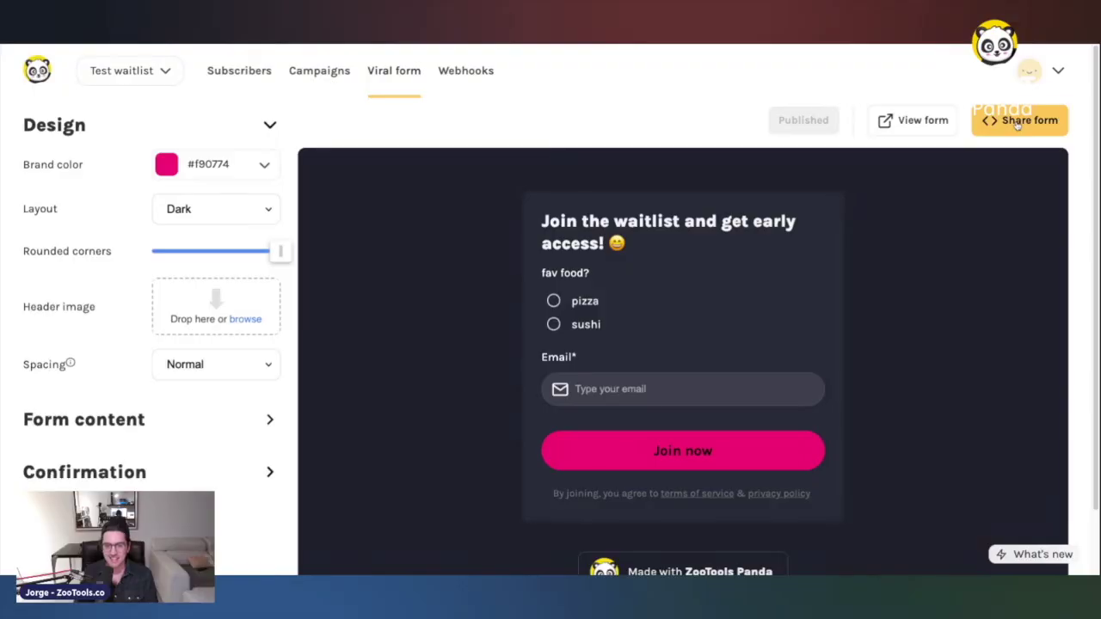
click(1021, 117)
click(861, 126)
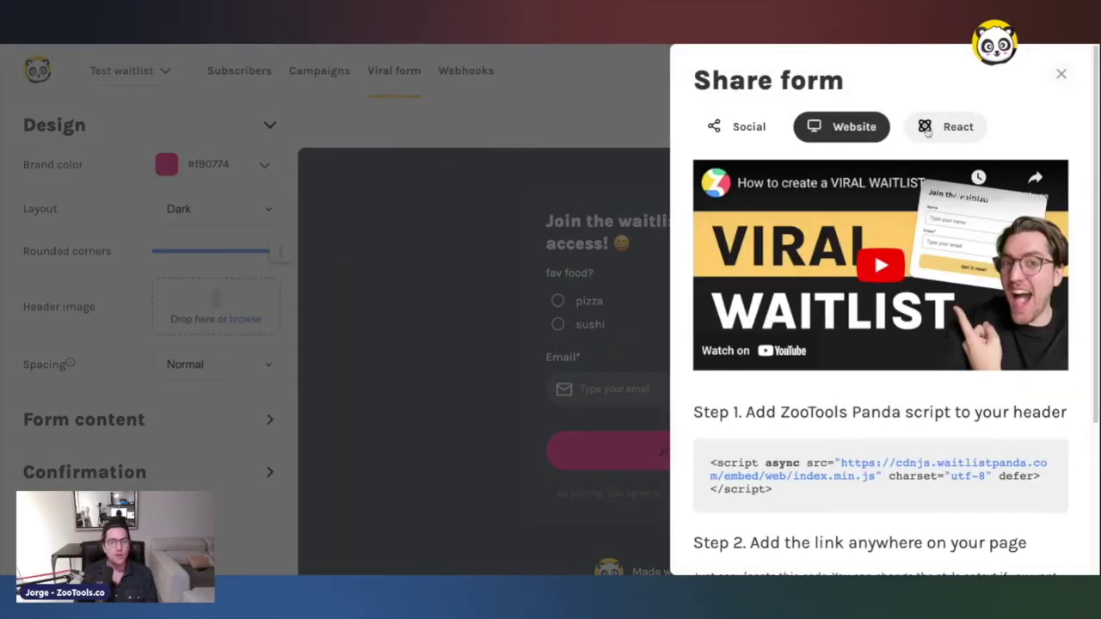
scroll(860, 344, down, 5)
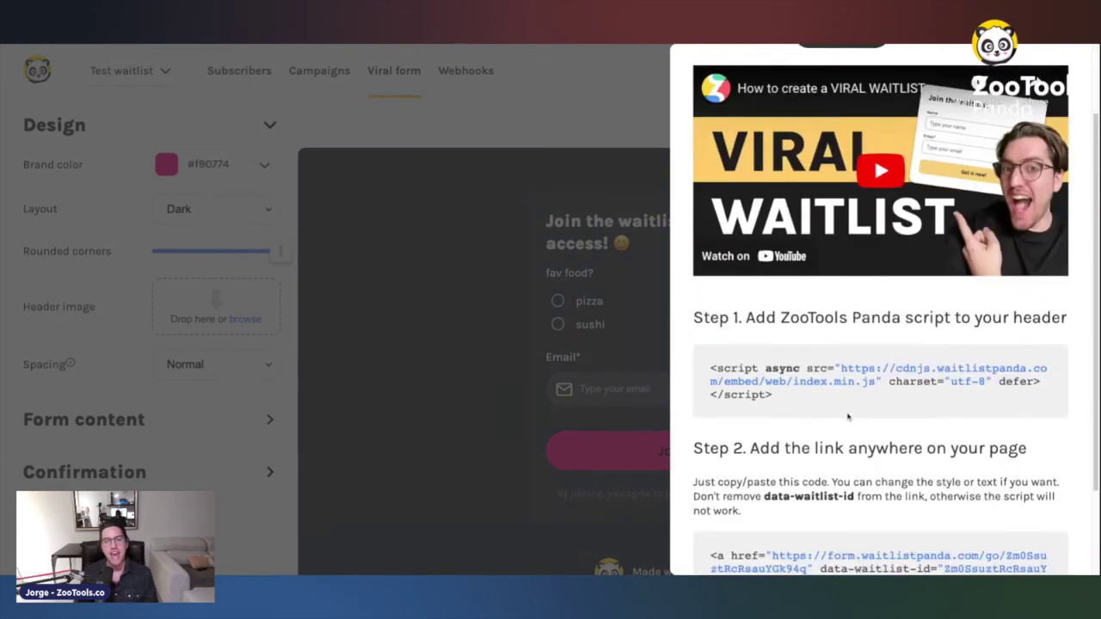
drag(710, 252, 766, 302)
triple_click(702, 441)
scroll(988, 493, up, 4)
triple_click(803, 462)
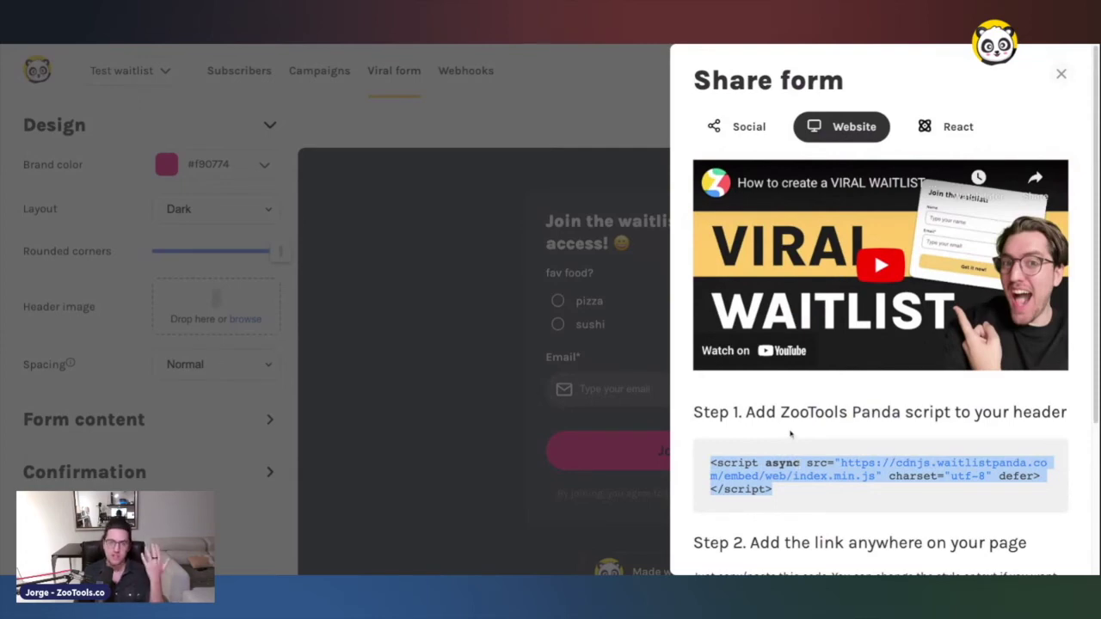
scroll(791, 440, down, 3)
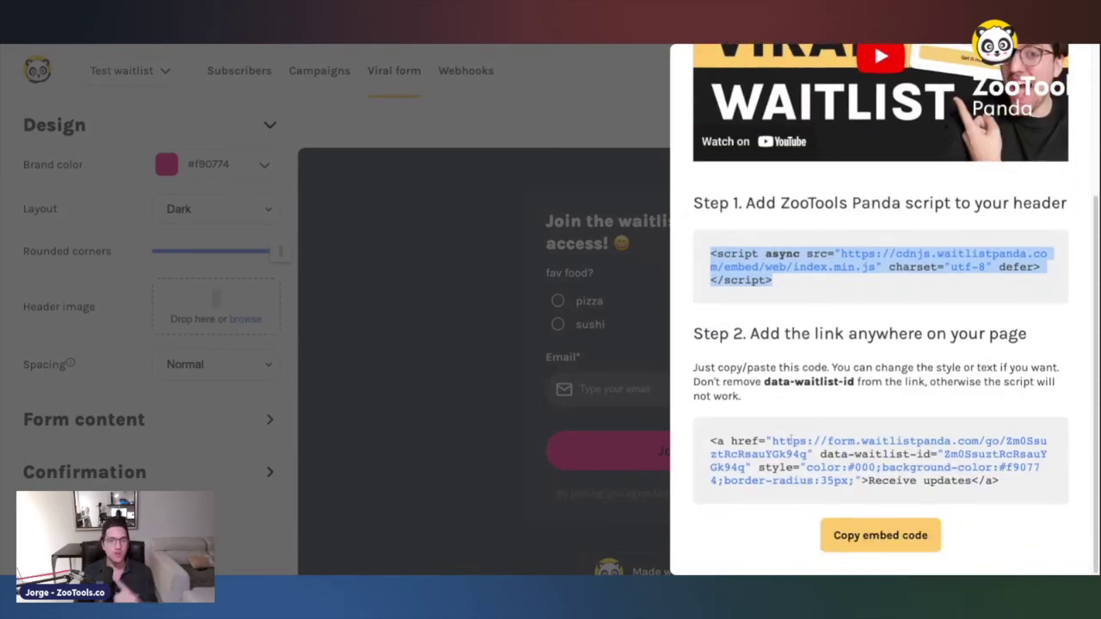
scroll(794, 439, up, 3)
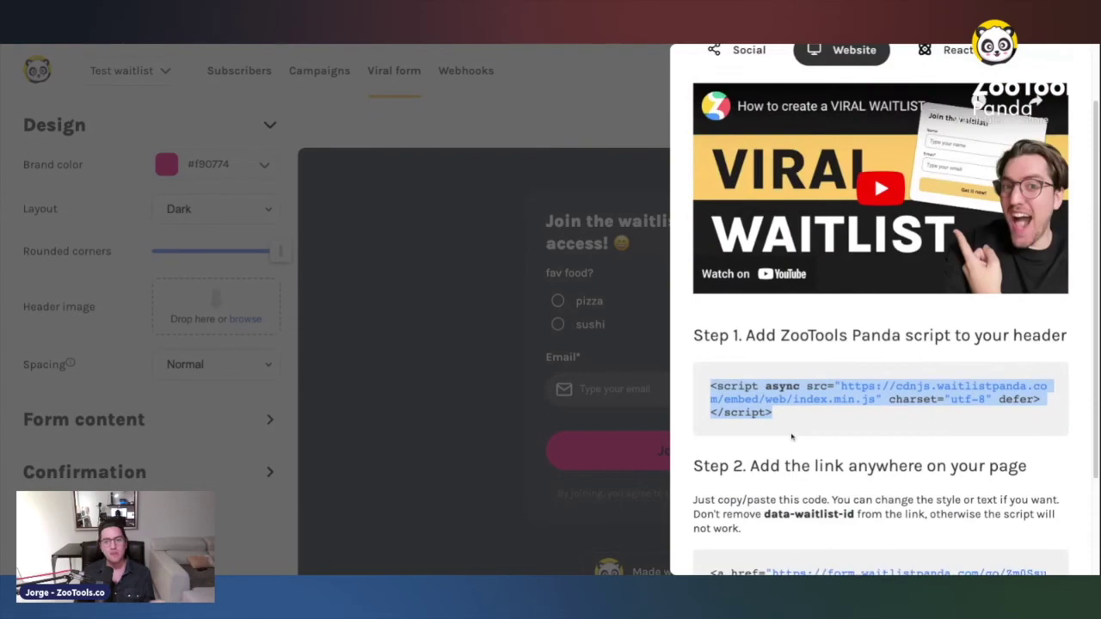
scroll(823, 441, down, 2)
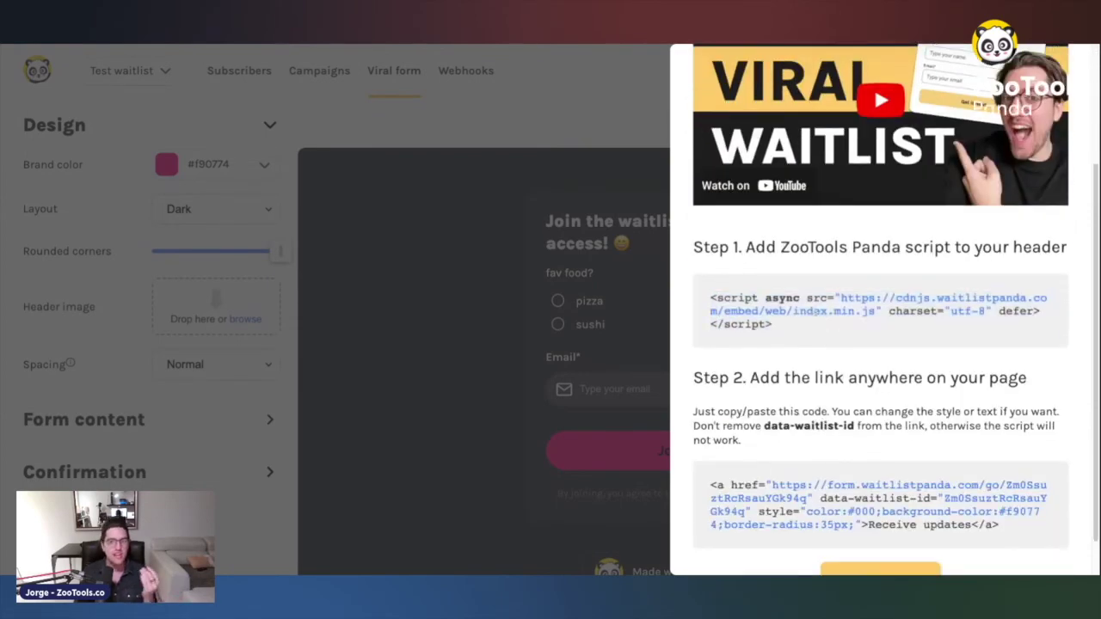
scroll(831, 465, up, 3)
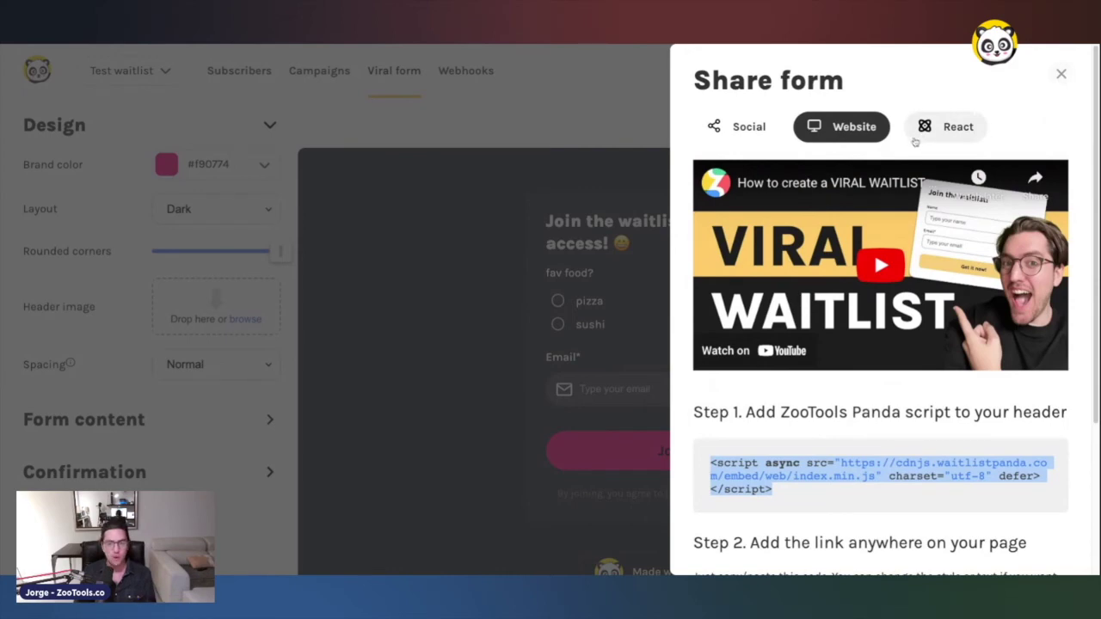
click(926, 133)
scroll(865, 229, down, 3)
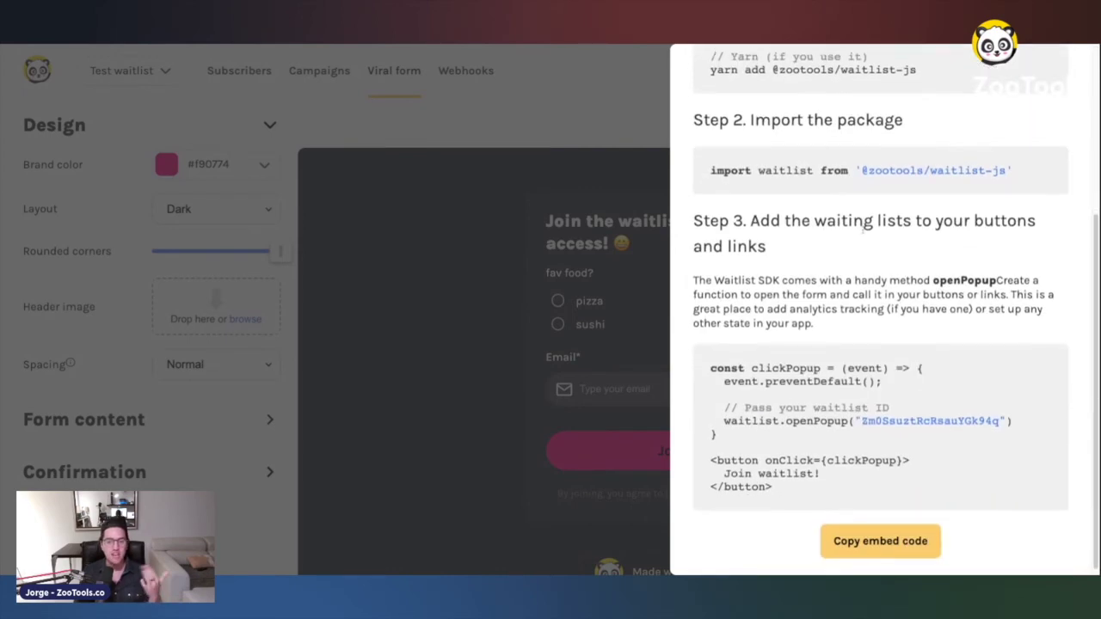
scroll(770, 160, up, 3)
click(750, 128)
key(Escape)
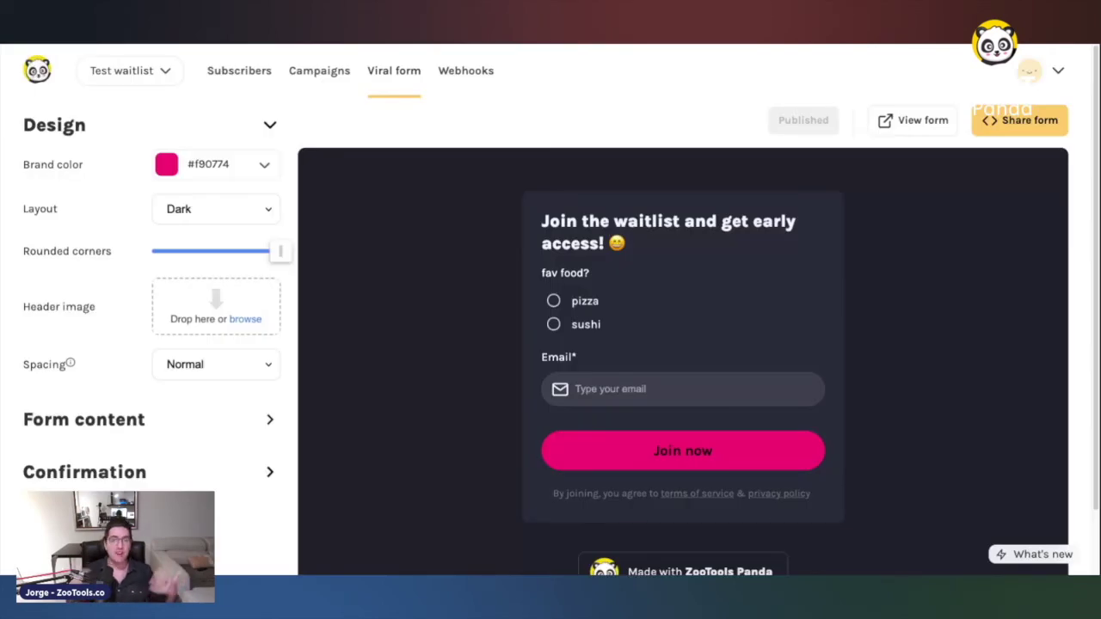